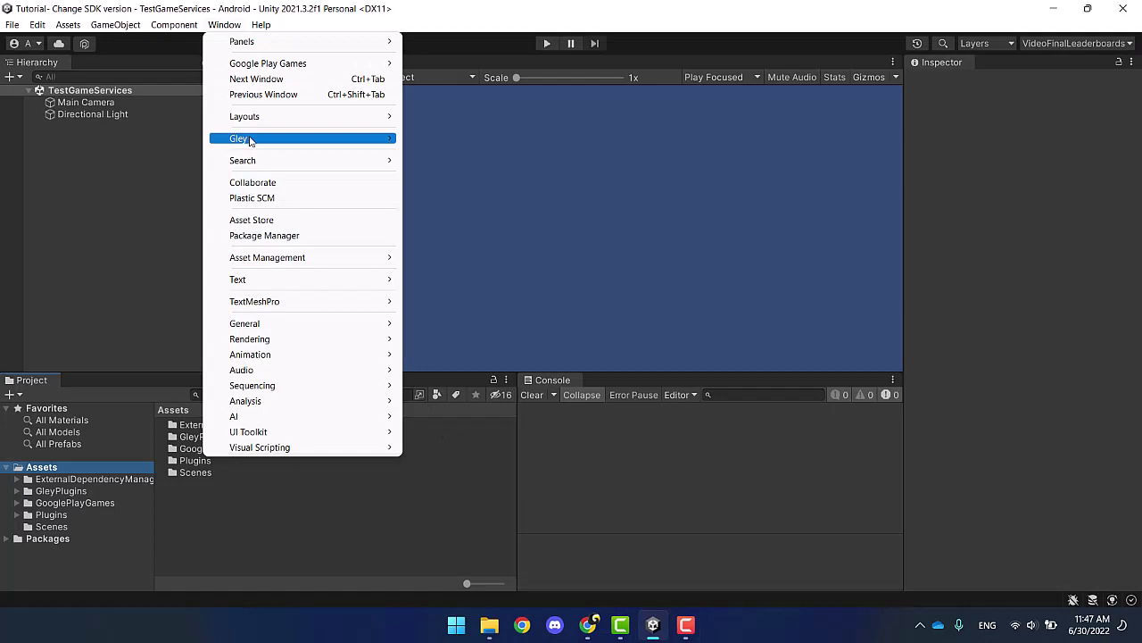
# Step: Save the Gley Game Services settings and close the window
pyautogui.moveTo(286, 139)
pyautogui.click(451, 158)
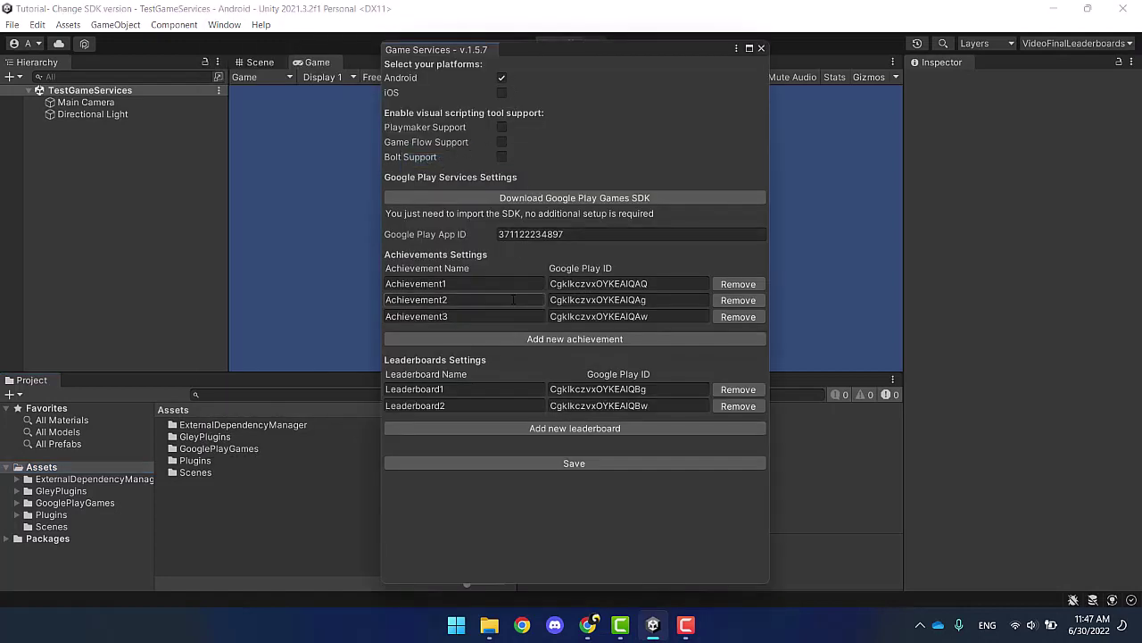
pyautogui.click(467, 463)
pyautogui.click(760, 49)
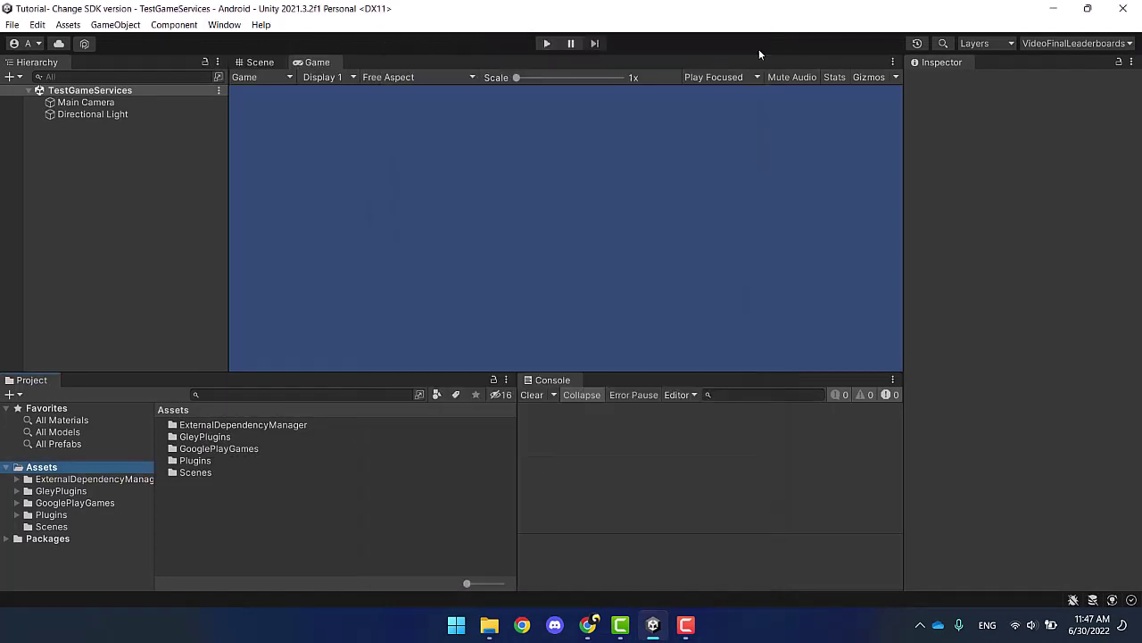
# Step: Browse the plugin folders and check com.google.play.games package.json shows version 0.11.01
pyautogui.click(48, 483)
pyautogui.click(42, 492)
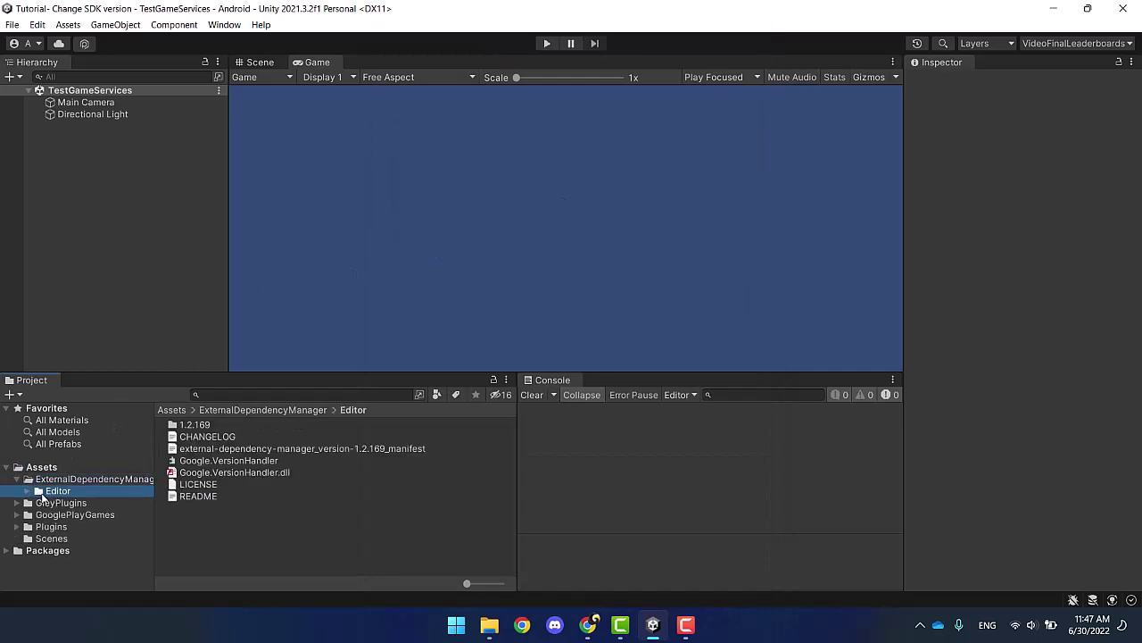
pyautogui.click(43, 515)
pyautogui.click(48, 528)
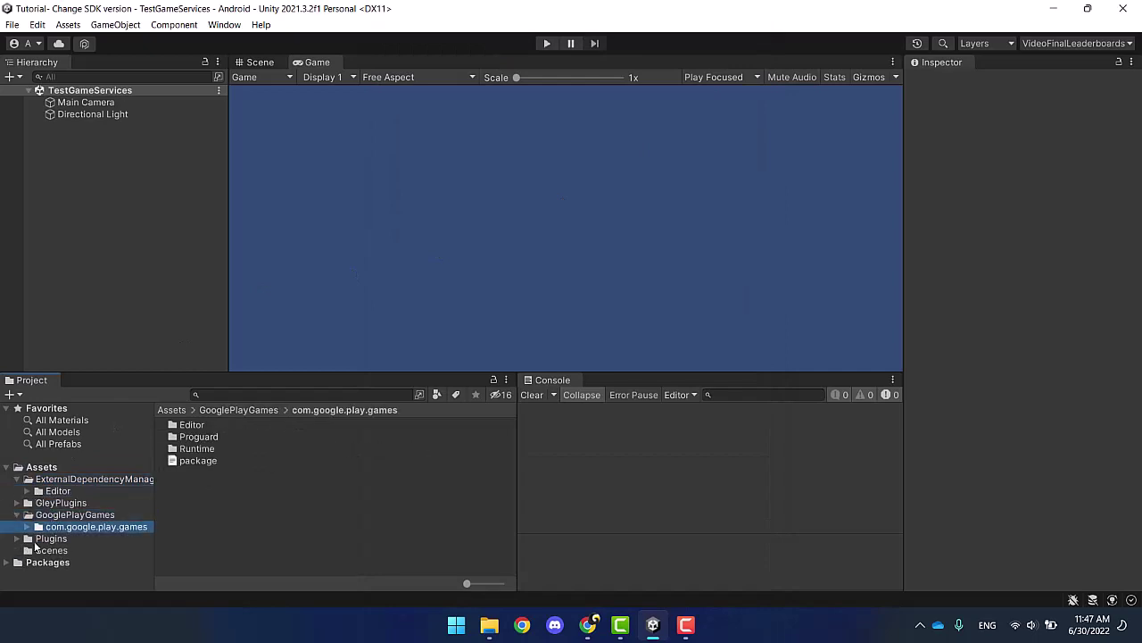
pyautogui.click(18, 538)
pyautogui.click(47, 551)
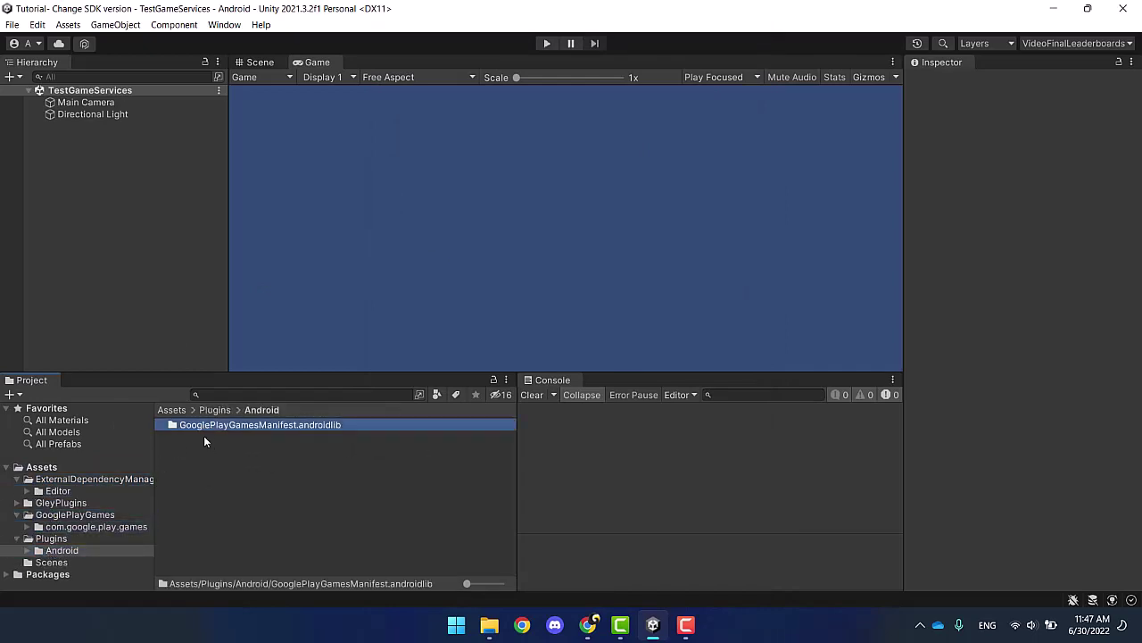
pyautogui.doubleClick(203, 426)
pyautogui.click(89, 526)
pyautogui.click(196, 461)
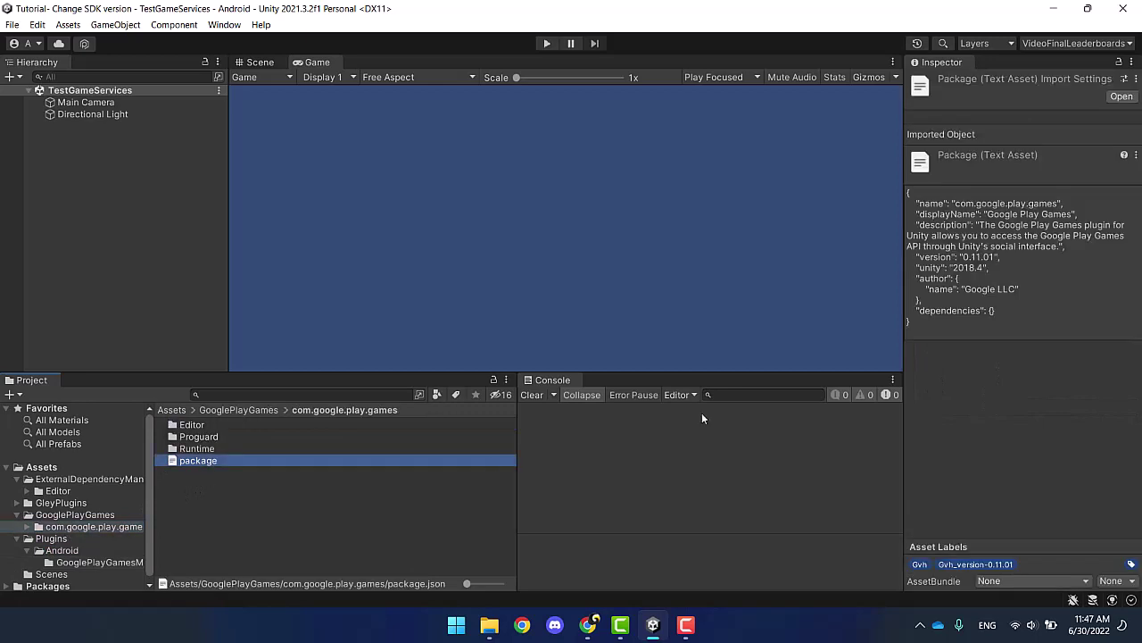
pyautogui.click(12, 24)
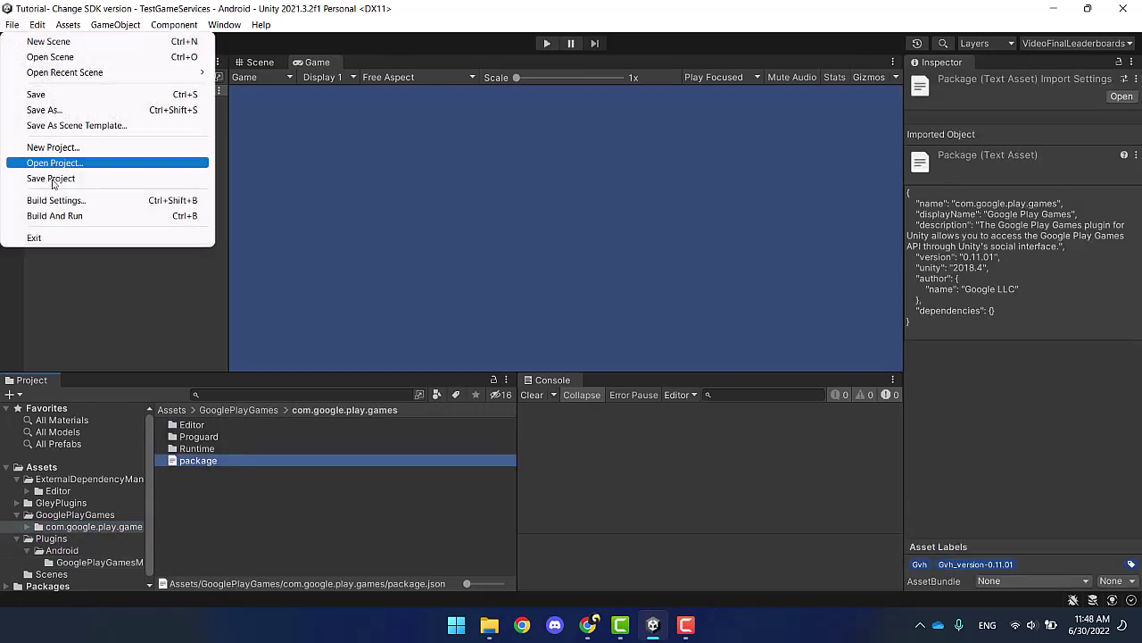
# Step: Review the Android player settings from Build Settings, then close Project Settings
pyautogui.click(59, 199)
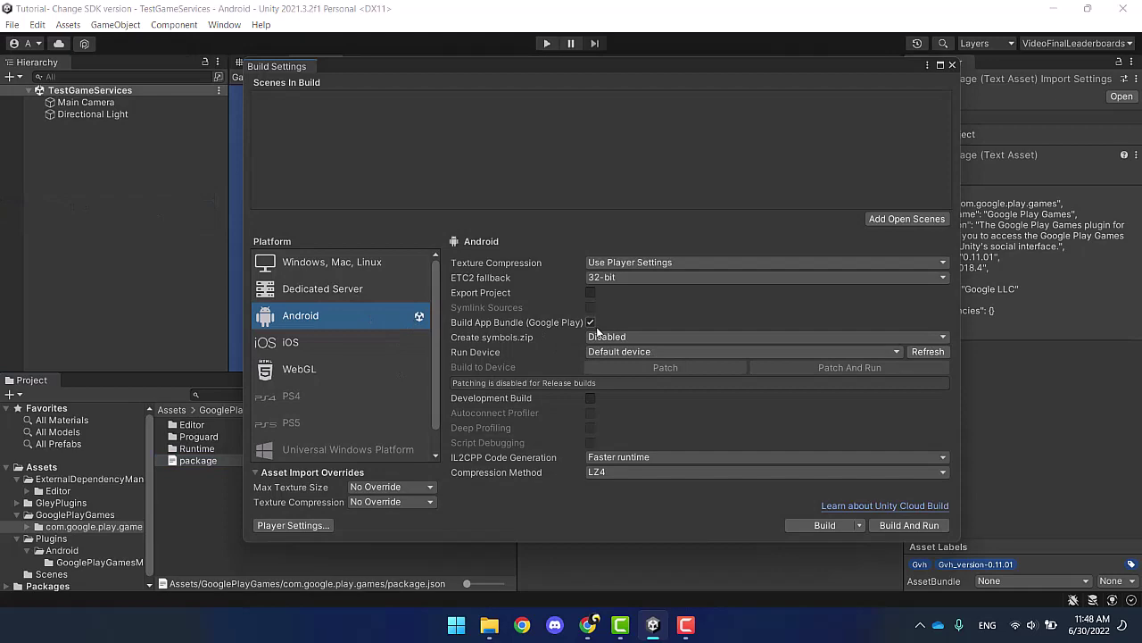
pyautogui.click(290, 525)
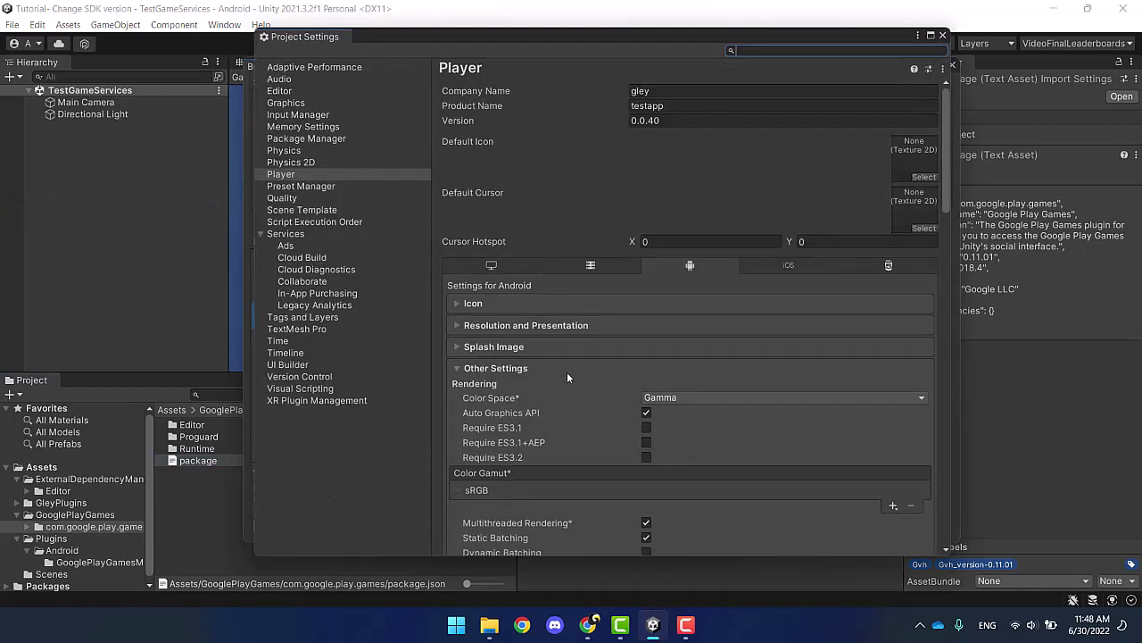
pyautogui.scroll(-2, 571, 375)
pyautogui.scroll(-20, 580, 383)
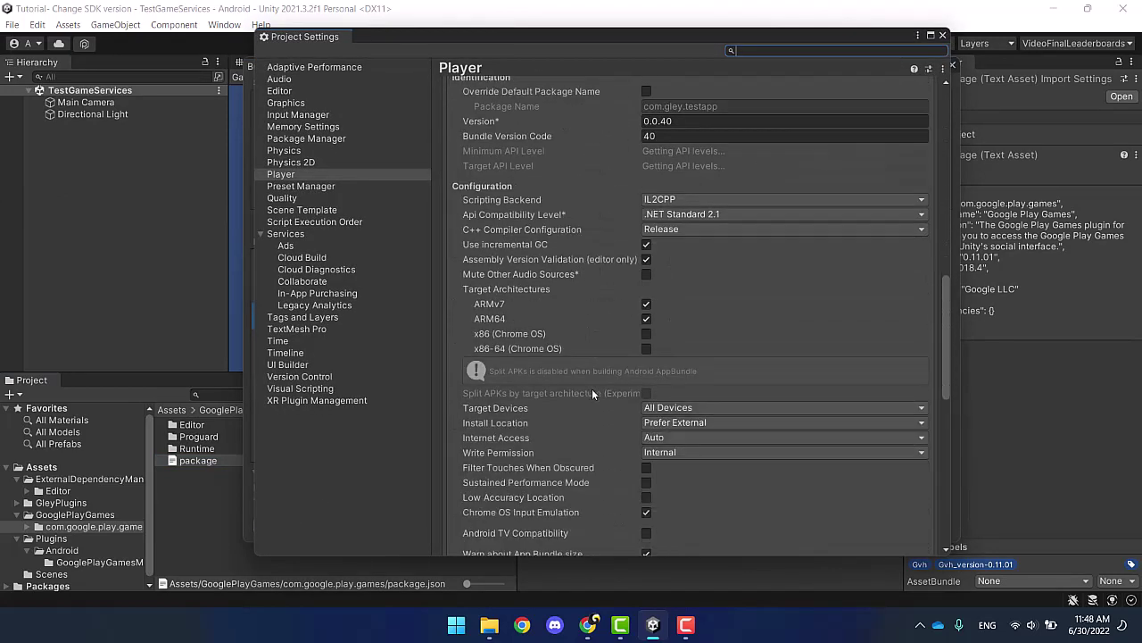
pyautogui.scroll(-1, 571, 390)
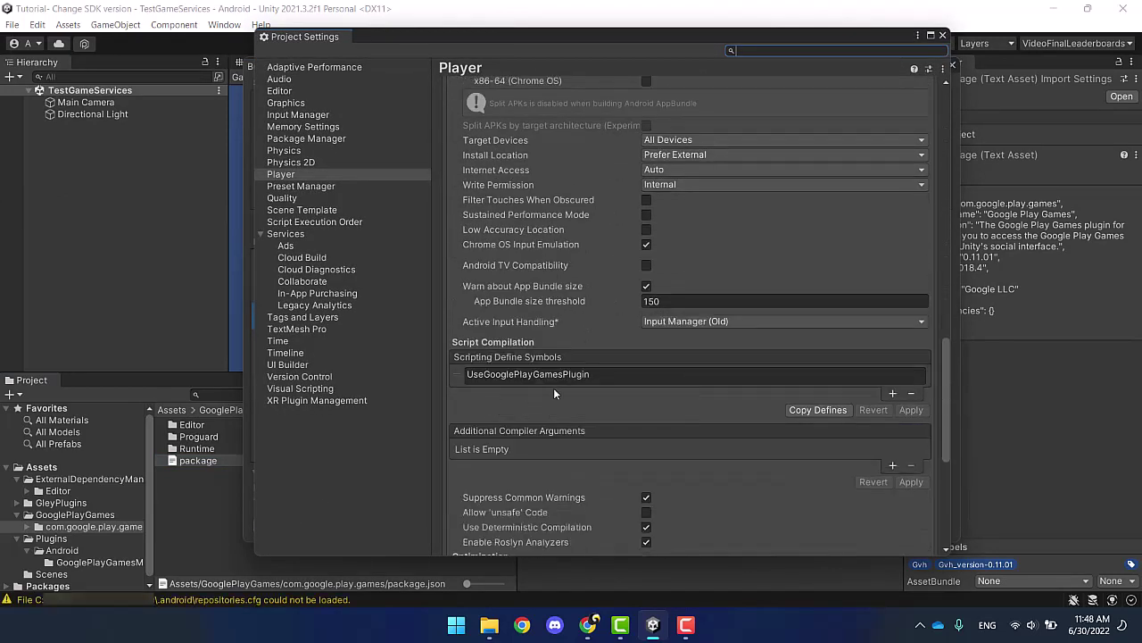
pyautogui.click(944, 36)
# Step: Add the open TestGameServices scene to the build and clear the console warnings
pyautogui.click(904, 218)
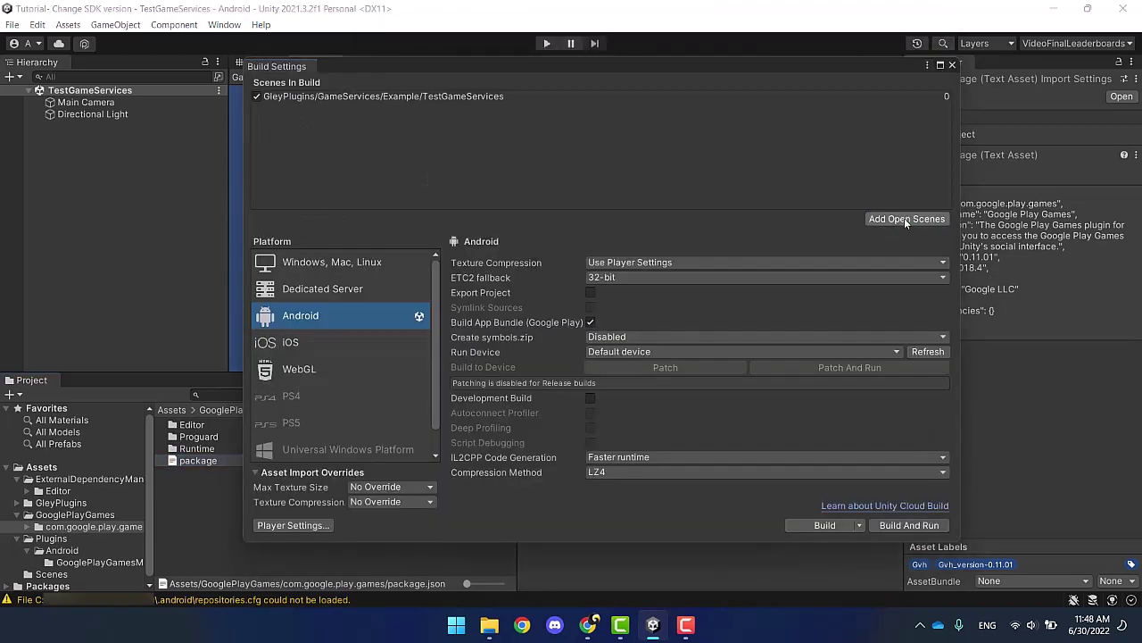
pyautogui.click(953, 65)
pyautogui.click(532, 395)
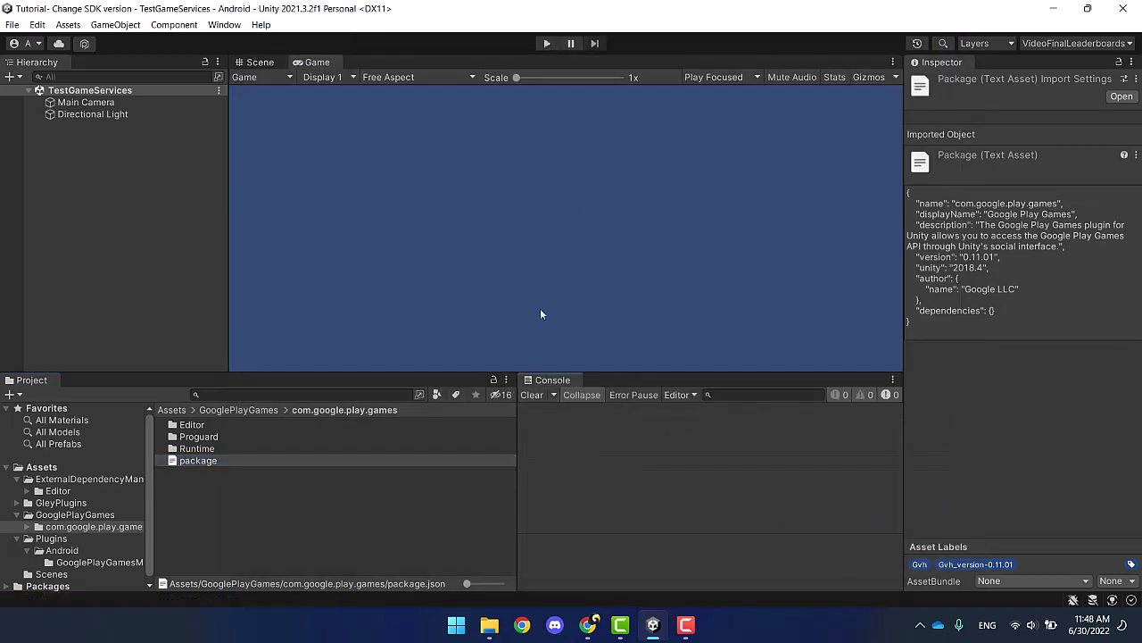
pyautogui.click(65, 25)
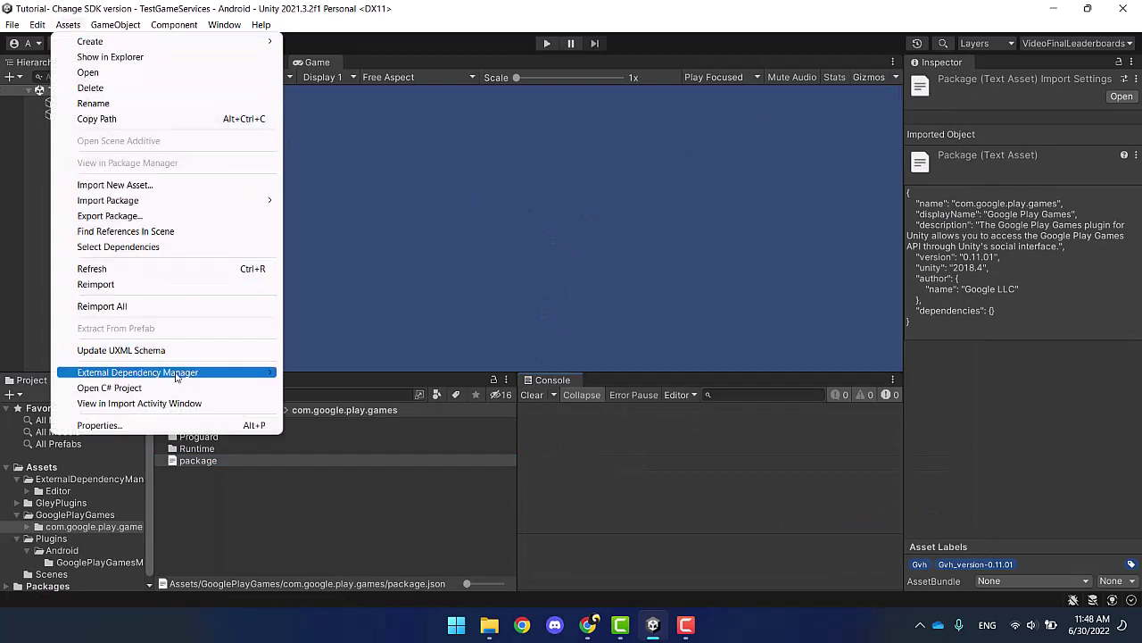
# Step: Force-resolve the Android dependencies with the External Dependency Manager's Android Resolver
pyautogui.moveTo(230, 373)
pyautogui.moveTo(339, 373)
pyautogui.click(497, 419)
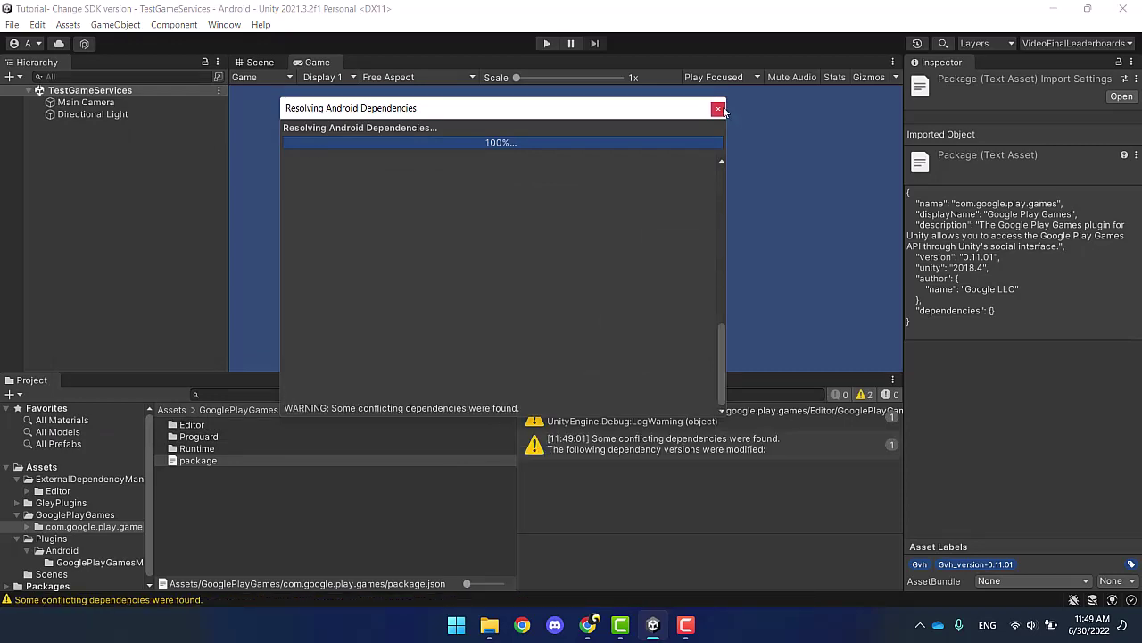
# Step: Inspect the conflicting-dependency version warnings in the Console, then enter Play mode
pyautogui.click(624, 421)
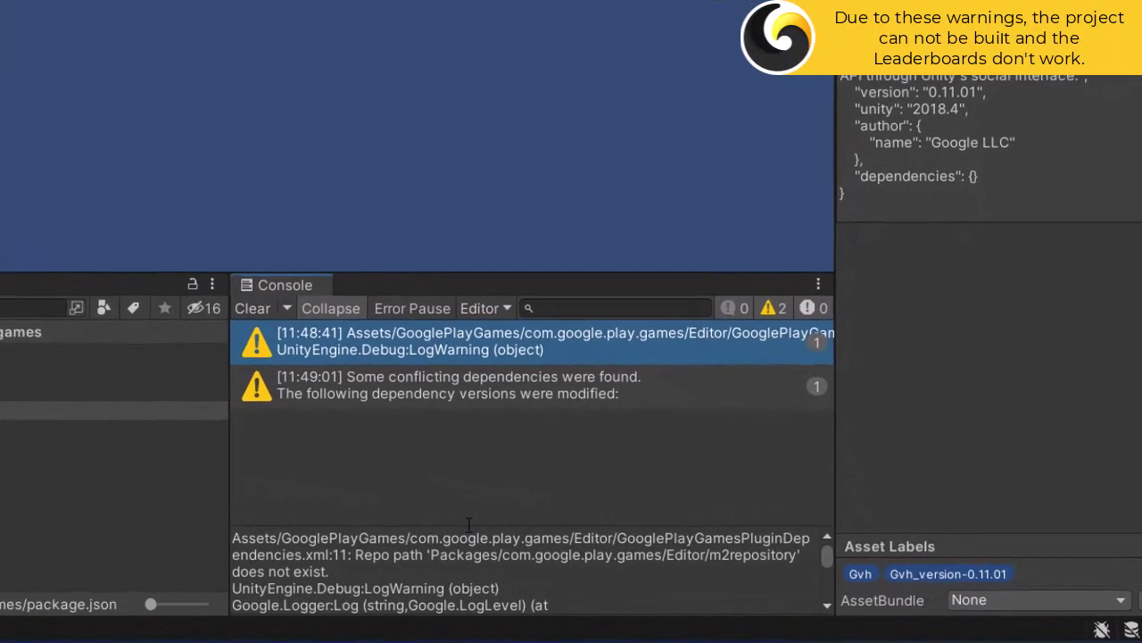
pyautogui.moveTo(469, 526); pyautogui.dragTo(460, 418)
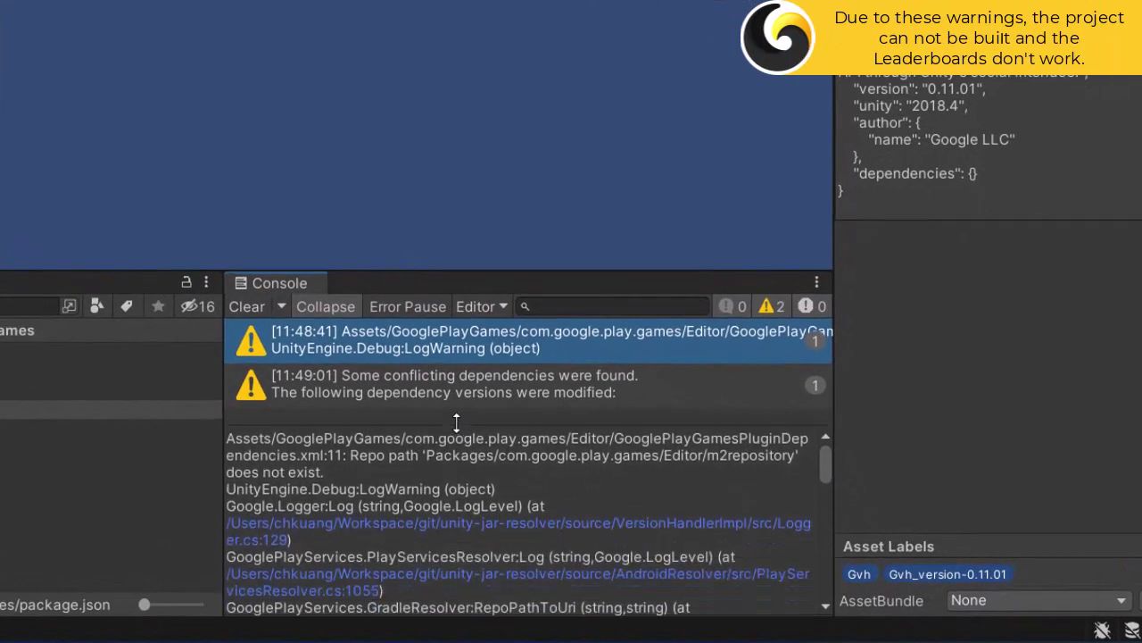
pyautogui.click(454, 387)
pyautogui.moveTo(514, 486); pyautogui.dragTo(229, 474)
pyautogui.click(553, 497)
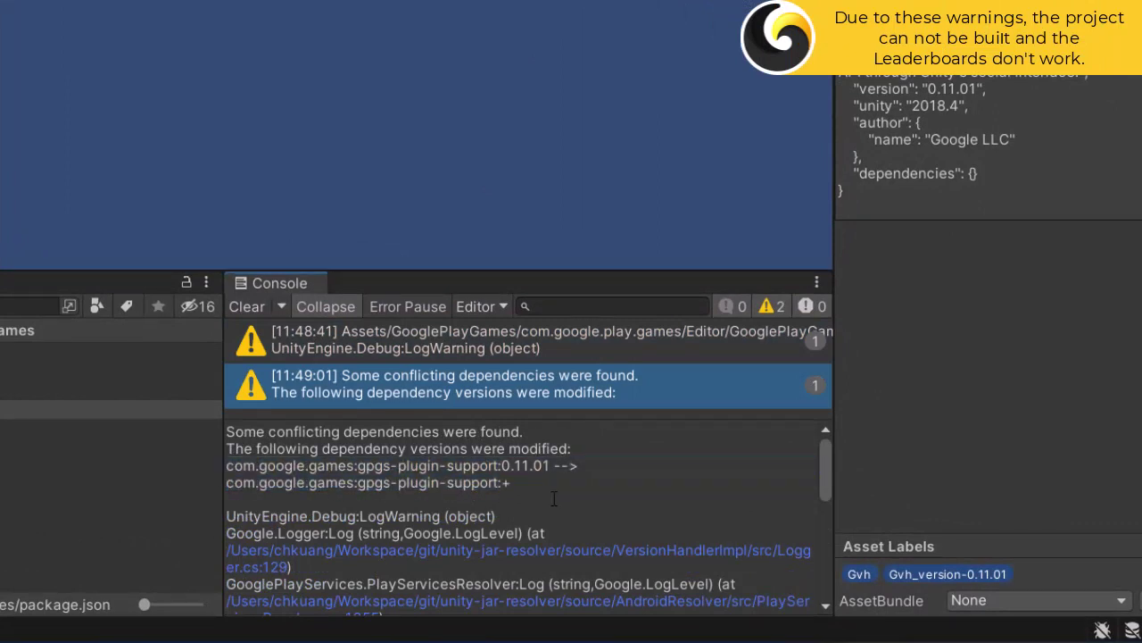
pyautogui.hotkey('ctrl', 'p')
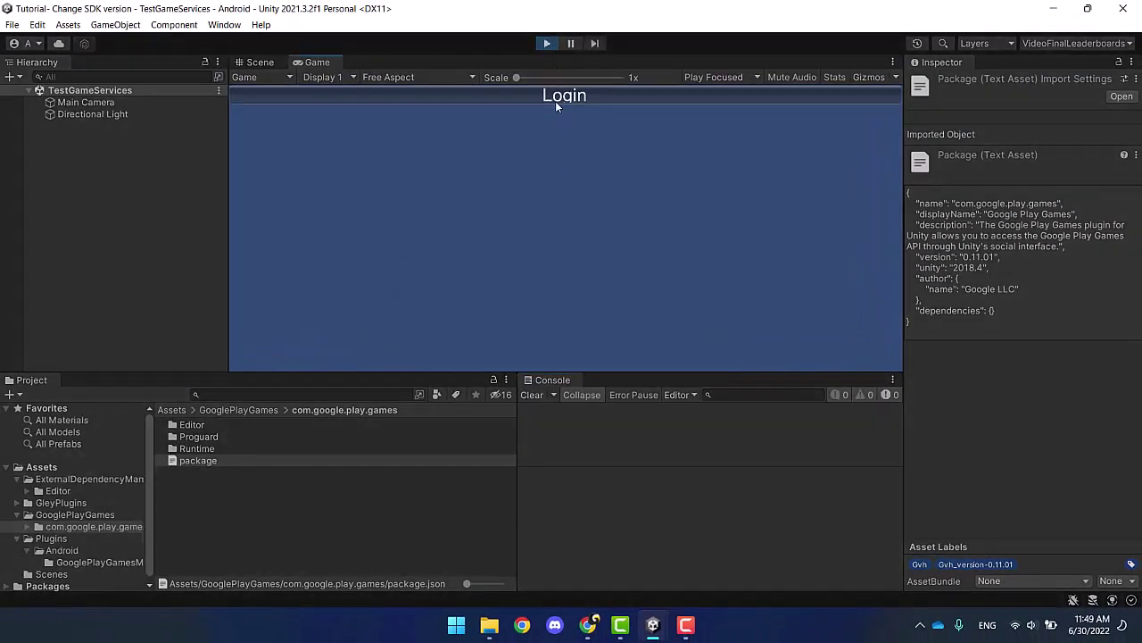
# Step: Exit Play mode after the failed in-editor test login
pyautogui.click(548, 43)
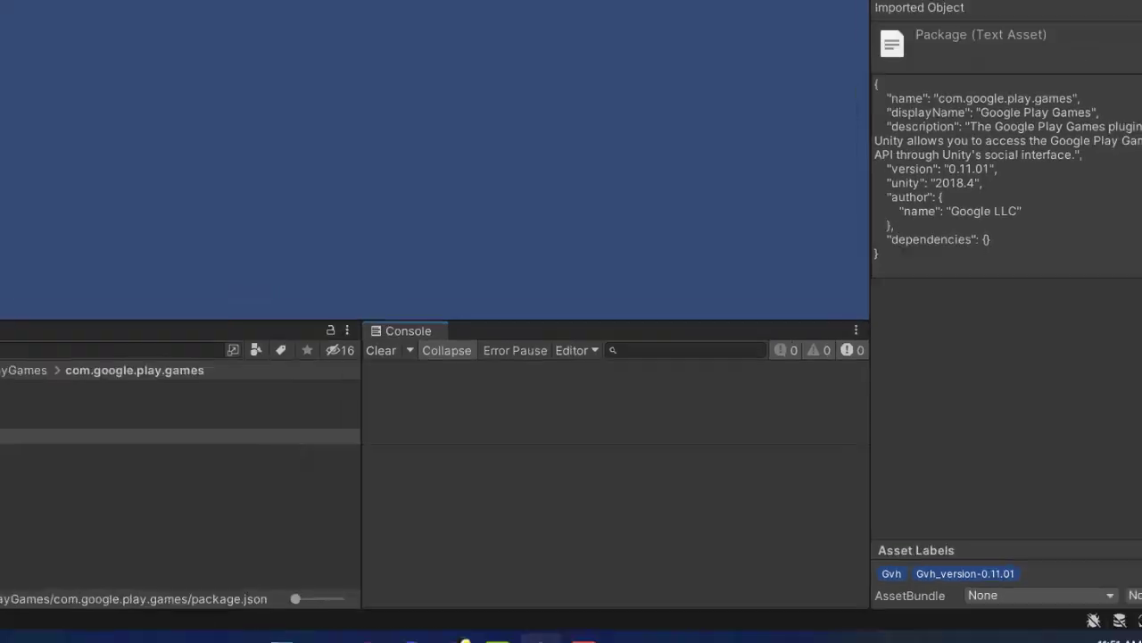
pyautogui.click(12, 24)
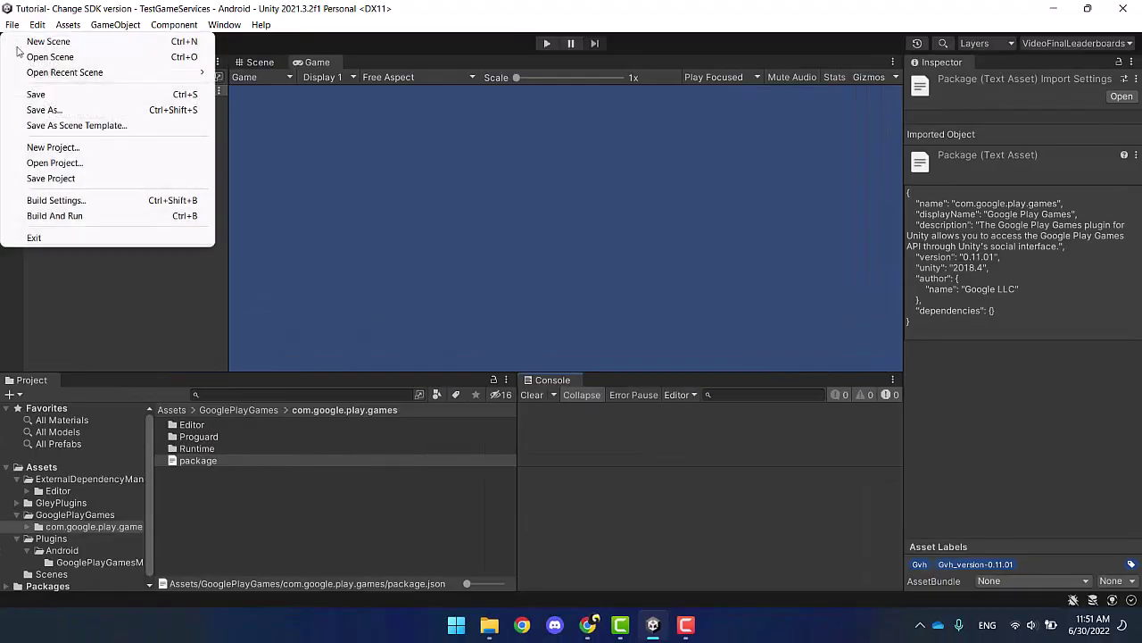
# Step: Delete the UseGooglePlayGamesPlugin scripting define symbol in Android player settings and apply it
pyautogui.click(57, 200)
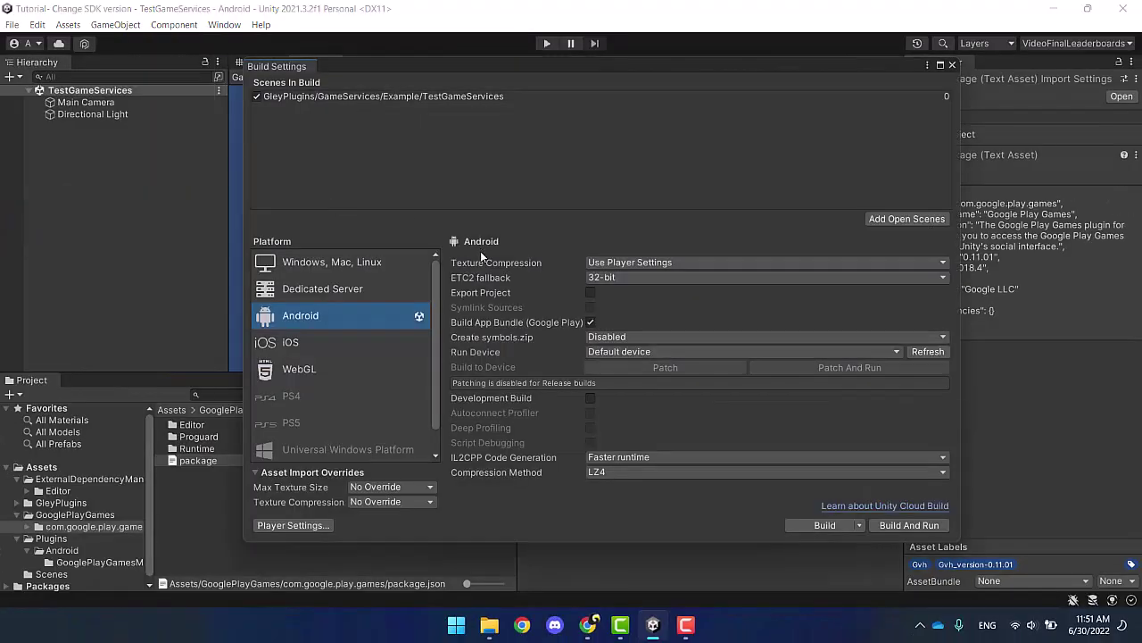
pyautogui.click(293, 524)
pyautogui.scroll(-15, 544, 330)
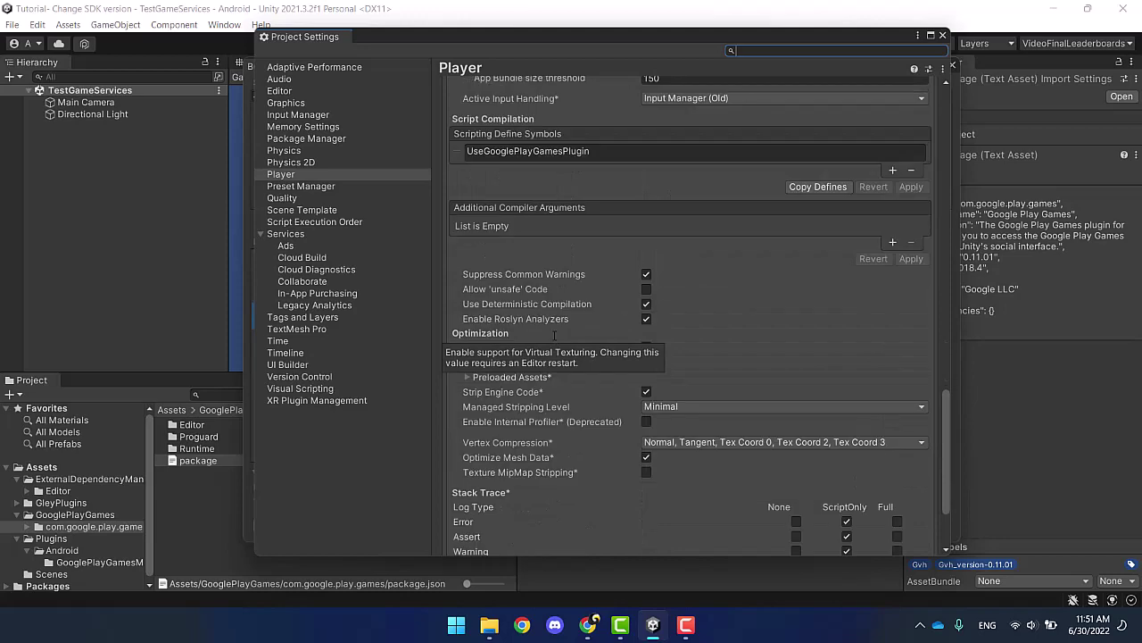
pyautogui.click(456, 152)
pyautogui.click(911, 169)
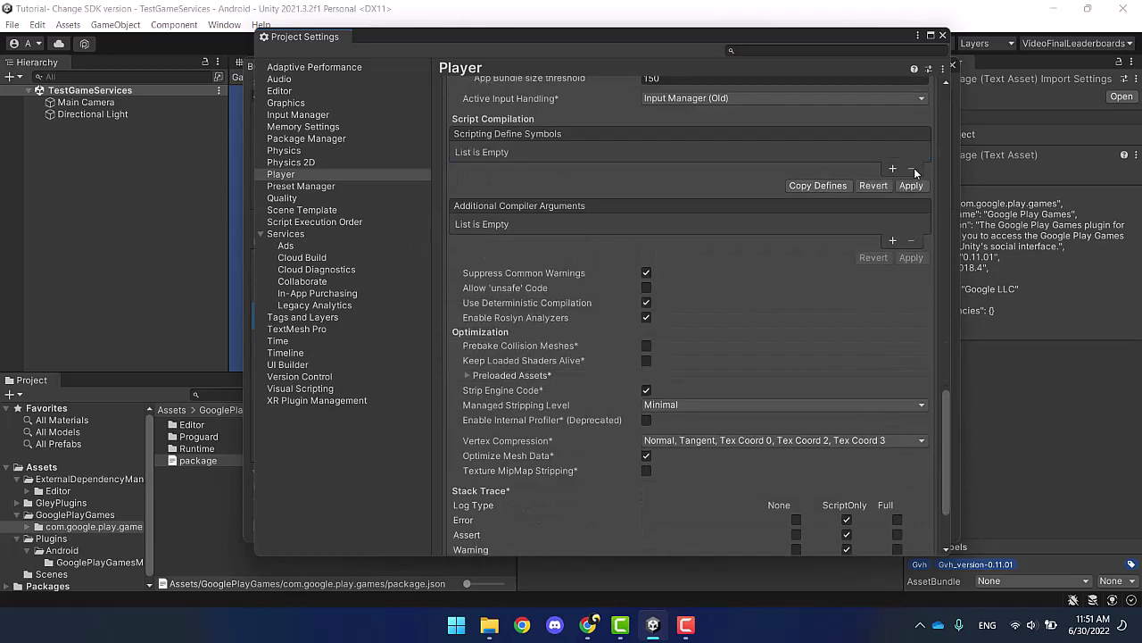
pyautogui.click(911, 187)
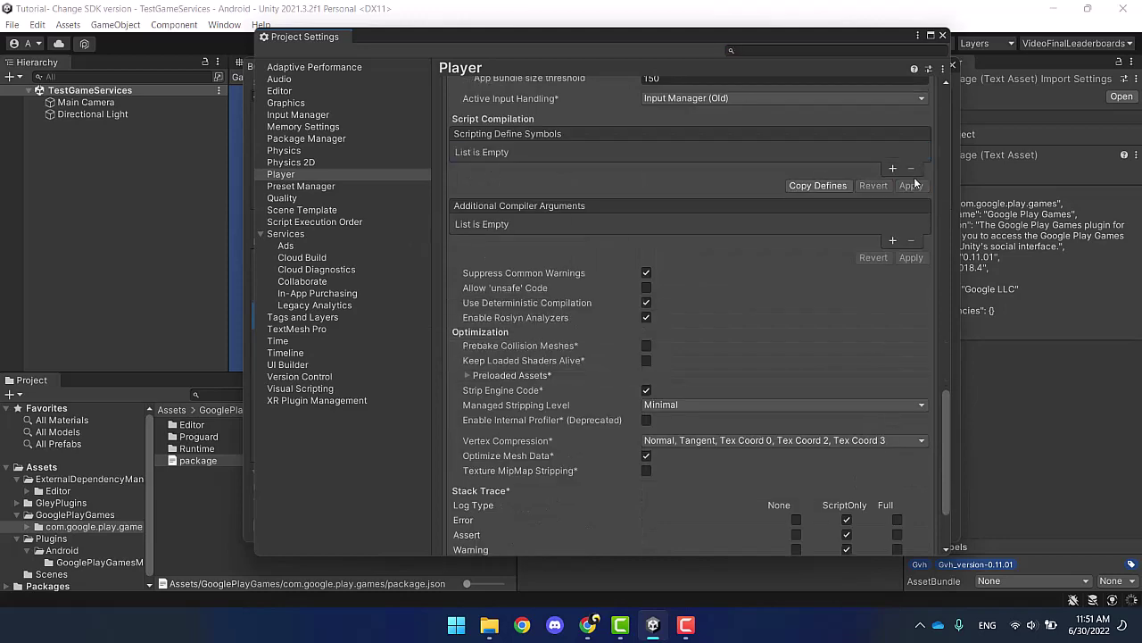
pyautogui.click(942, 36)
pyautogui.click(952, 65)
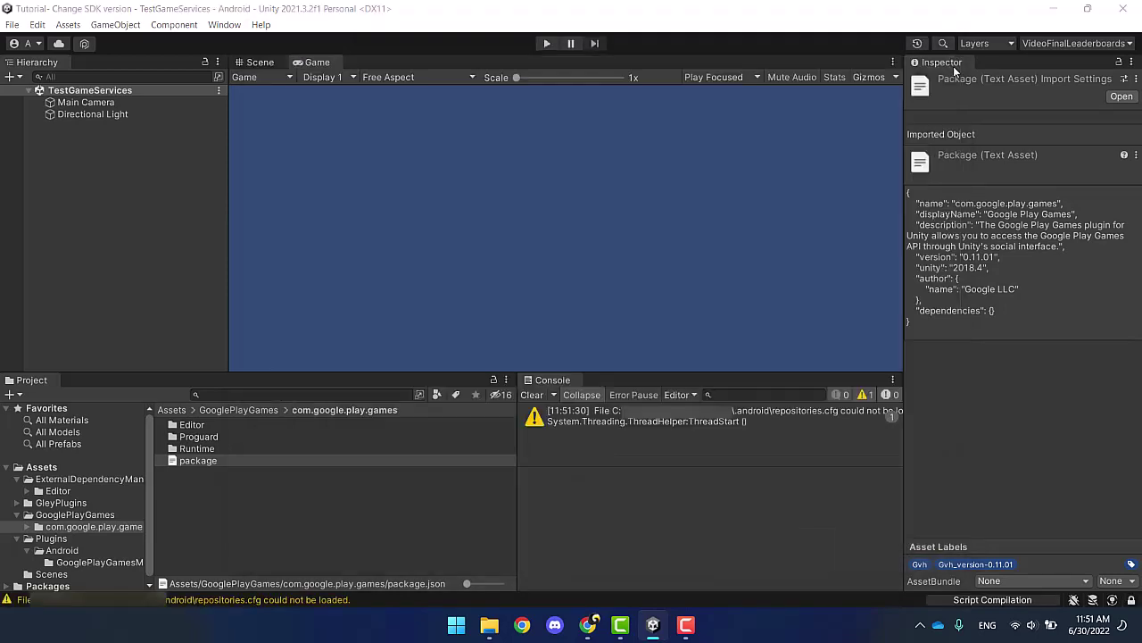
# Step: Delete the ExternalDependencyManager, GooglePlayGames and Plugins folders from Assets
pyautogui.click(63, 479)
pyautogui.rightClick(62, 479)
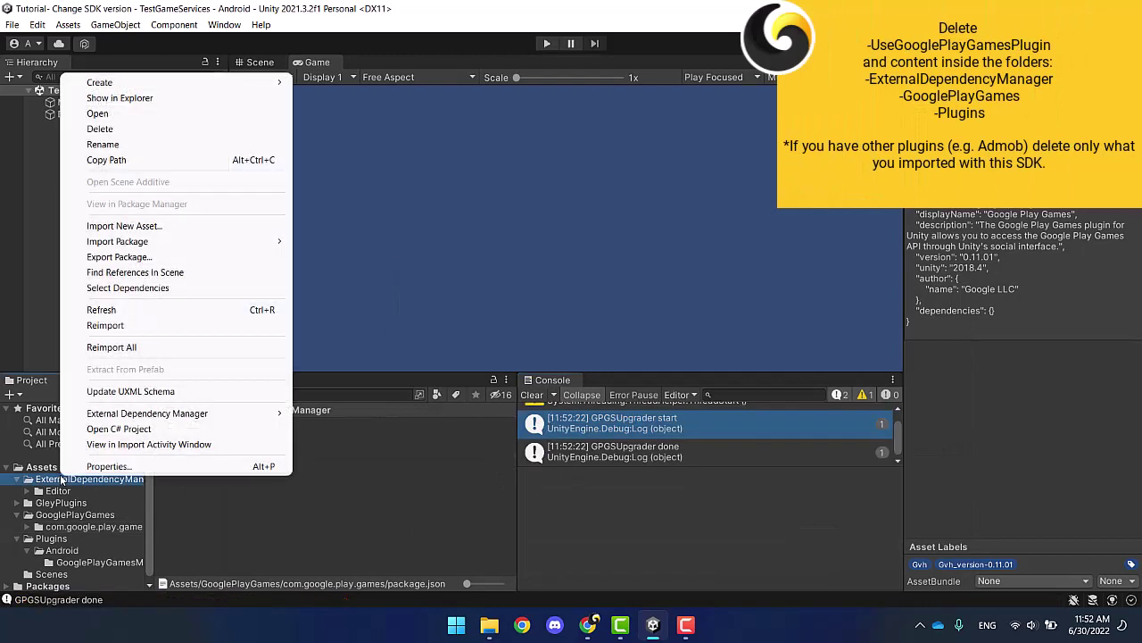
pyautogui.click(89, 128)
pyautogui.click(607, 337)
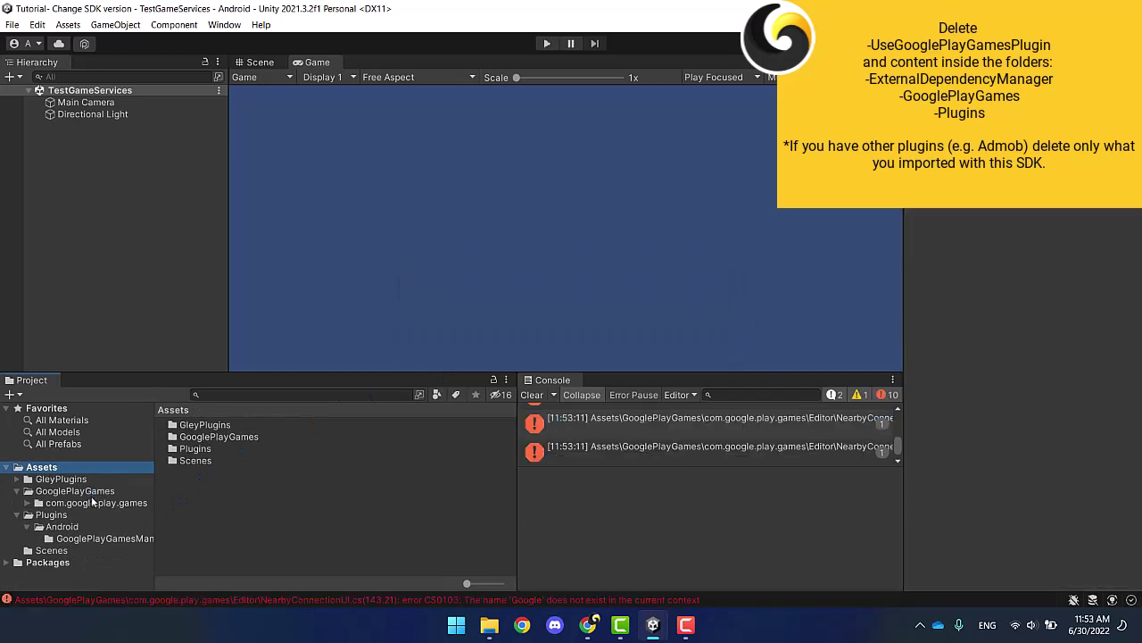
pyautogui.click(86, 492)
pyautogui.rightClick(85, 491)
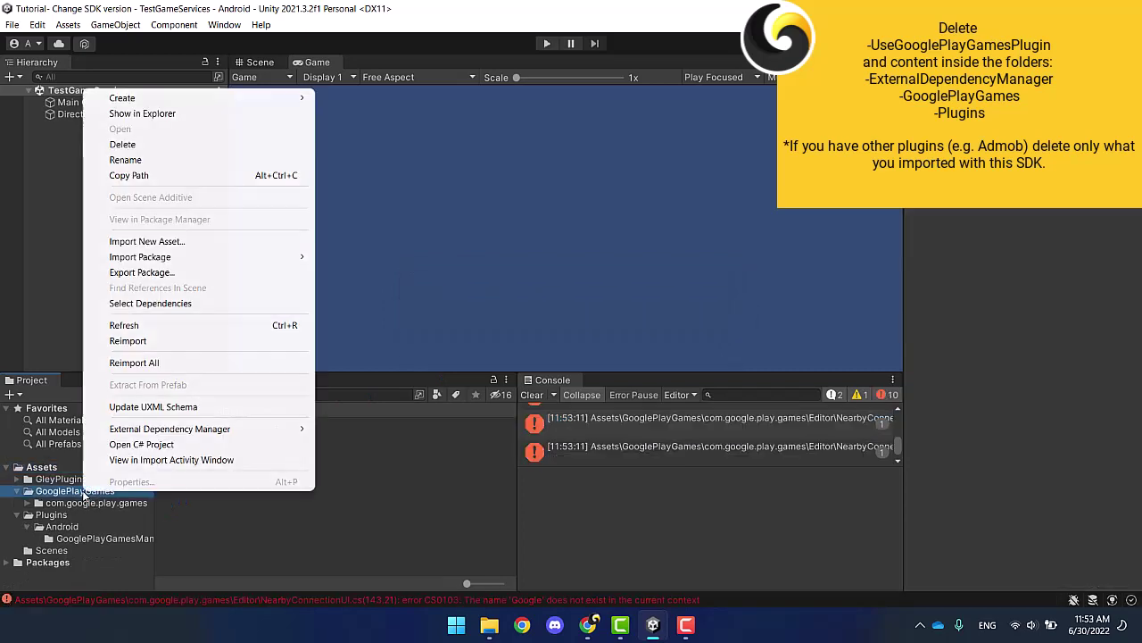
pyautogui.click(93, 146)
pyautogui.click(608, 339)
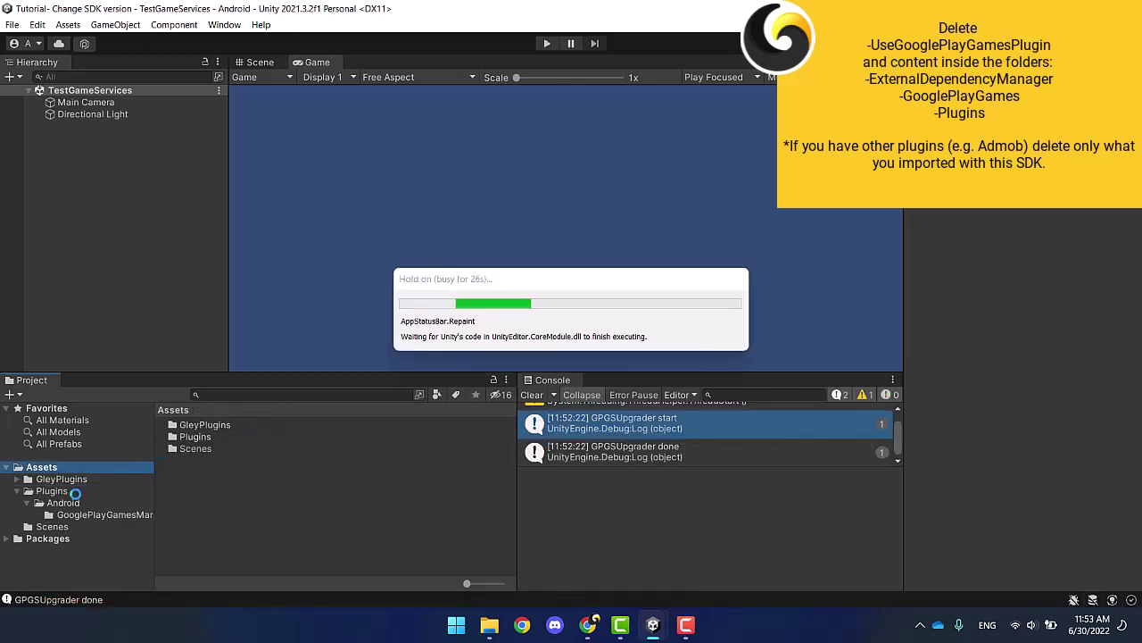
pyautogui.click(59, 491)
pyautogui.rightClick(59, 491)
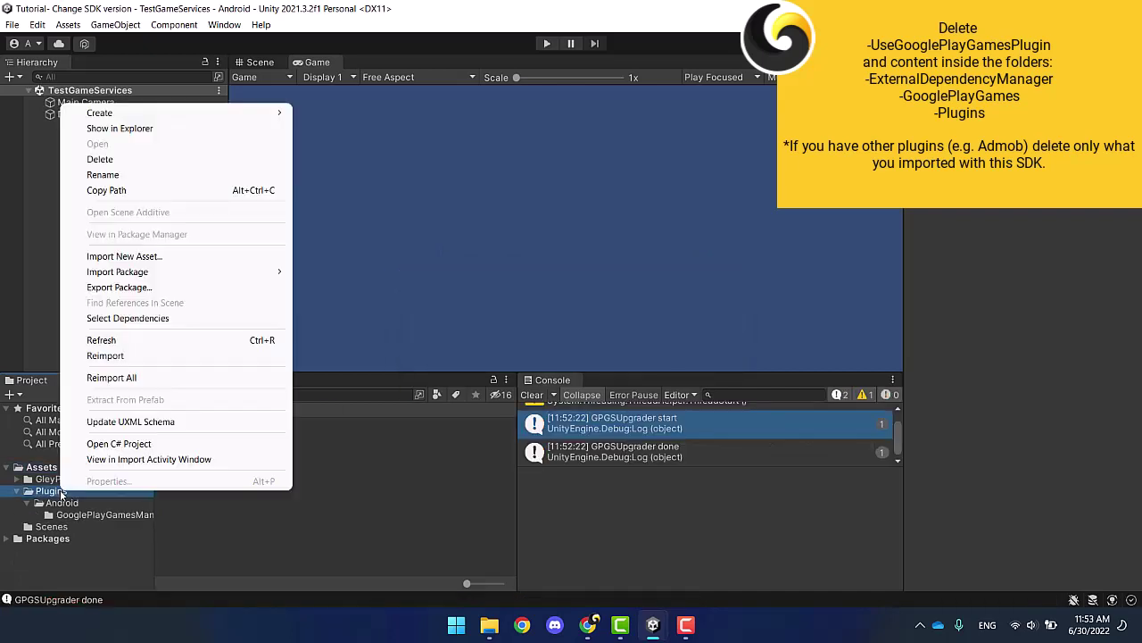
pyautogui.click(78, 160)
pyautogui.click(611, 339)
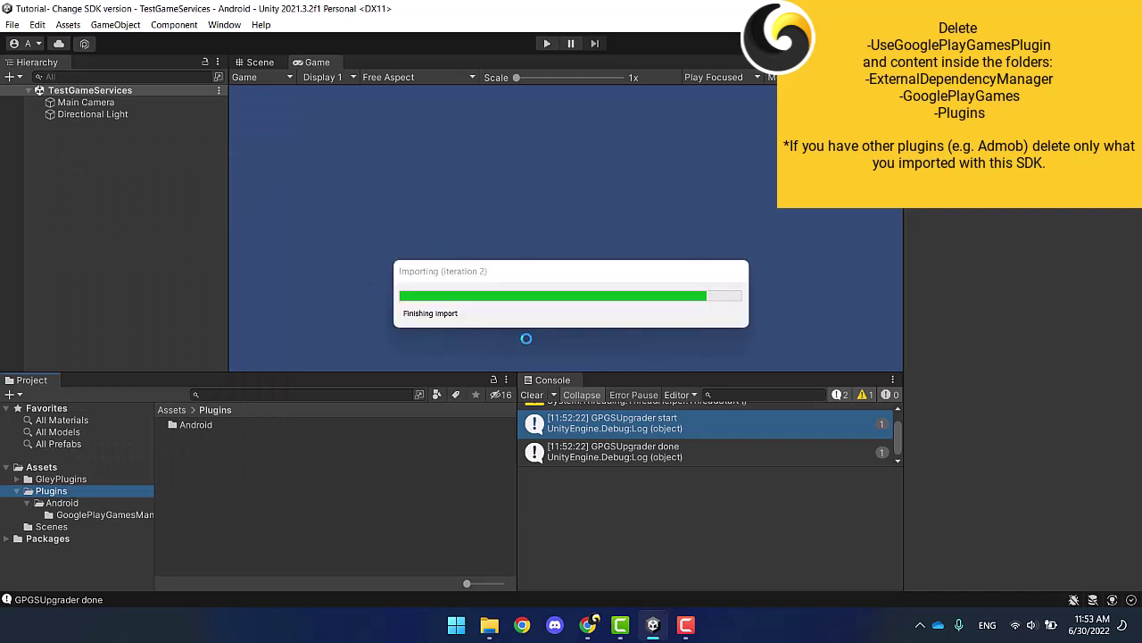
# Step: Clear the console and open the Google Play Games SDK download page from Gley Game Services
pyautogui.click(528, 395)
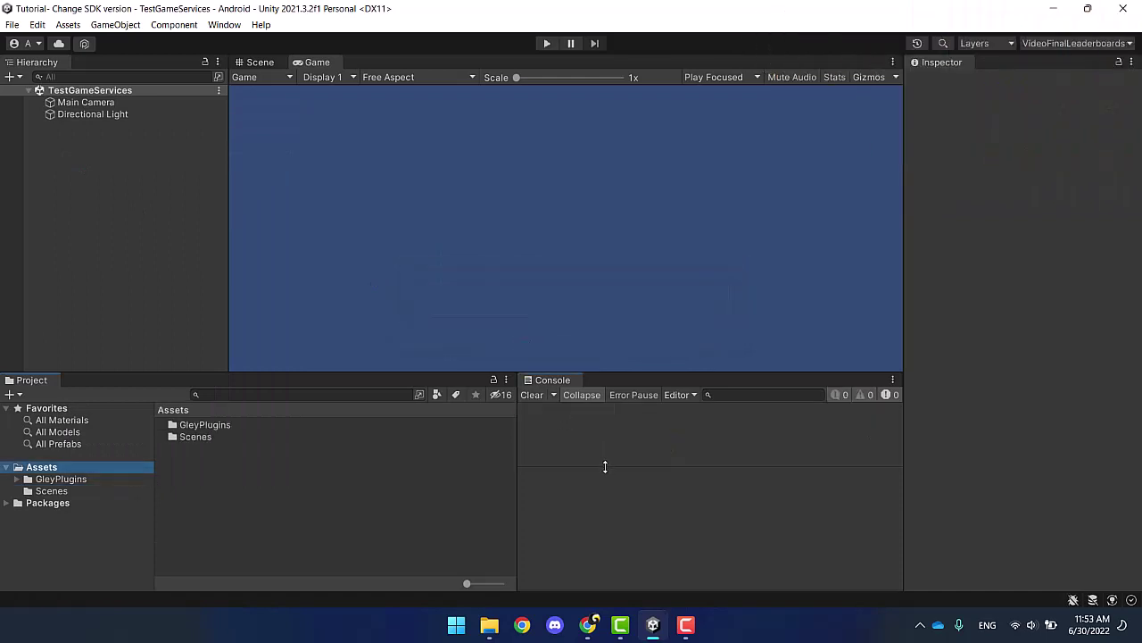
pyautogui.click(224, 24)
pyautogui.moveTo(295, 122)
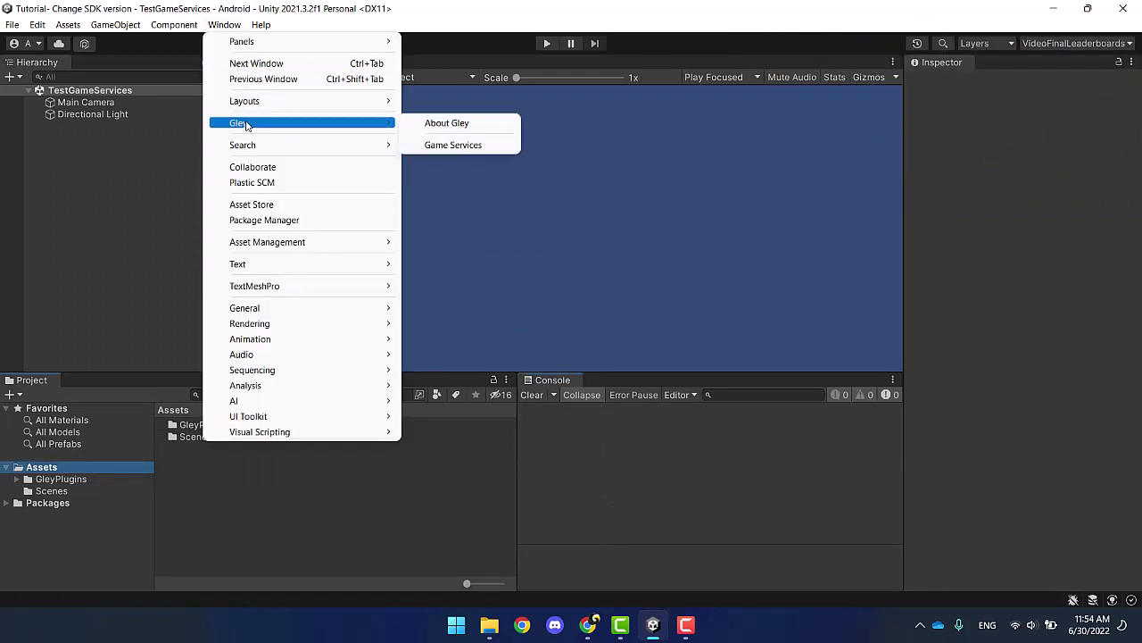
pyautogui.click(465, 143)
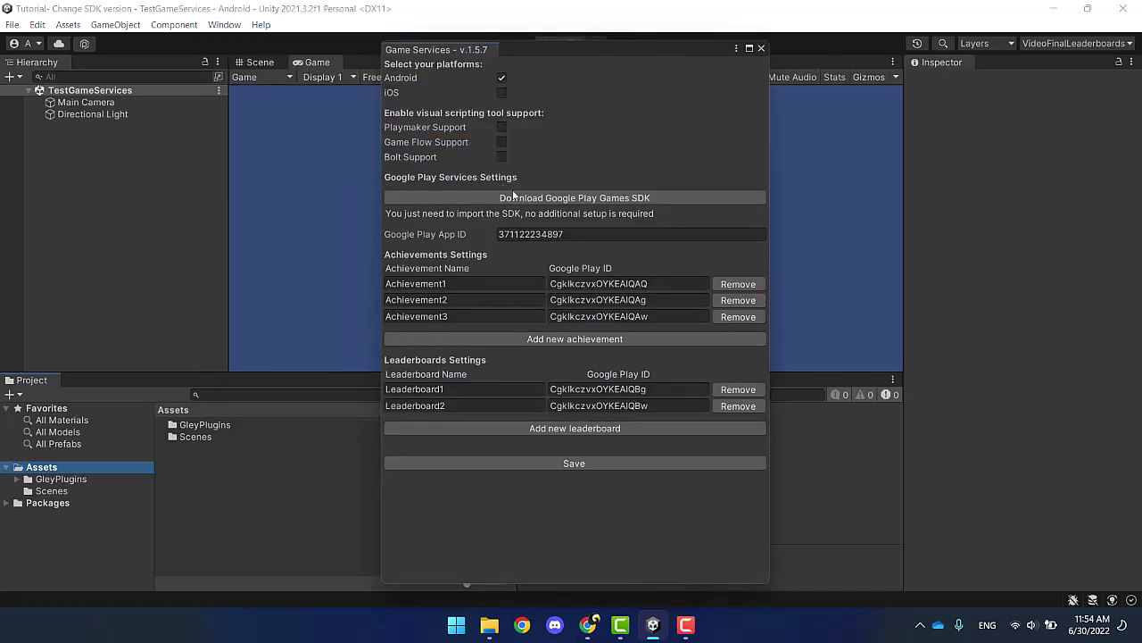
pyautogui.click(529, 198)
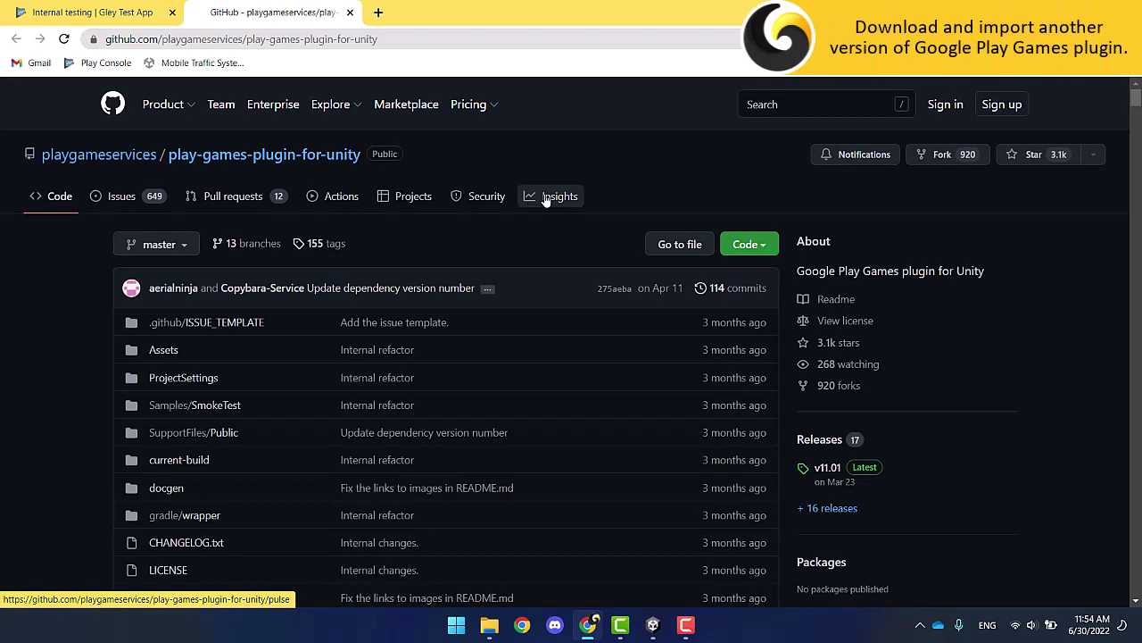
# Step: Download the v10.14 release's source code zip from the plugin's GitHub releases
pyautogui.click(830, 508)
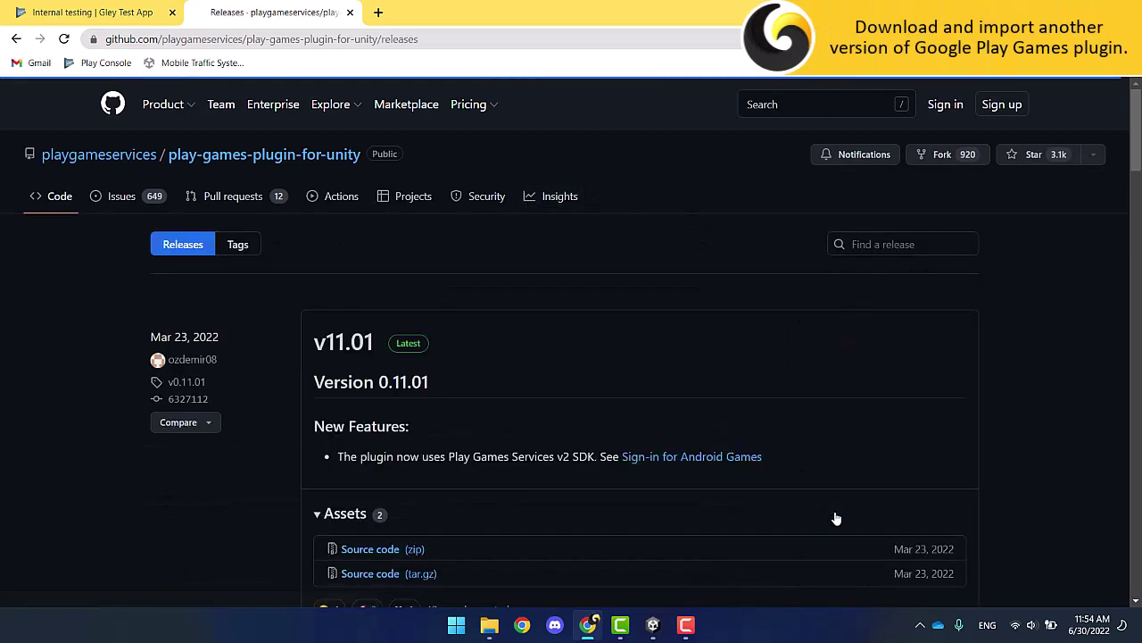
pyautogui.scroll(-3, 286, 442)
pyautogui.scroll(-3, 282, 437)
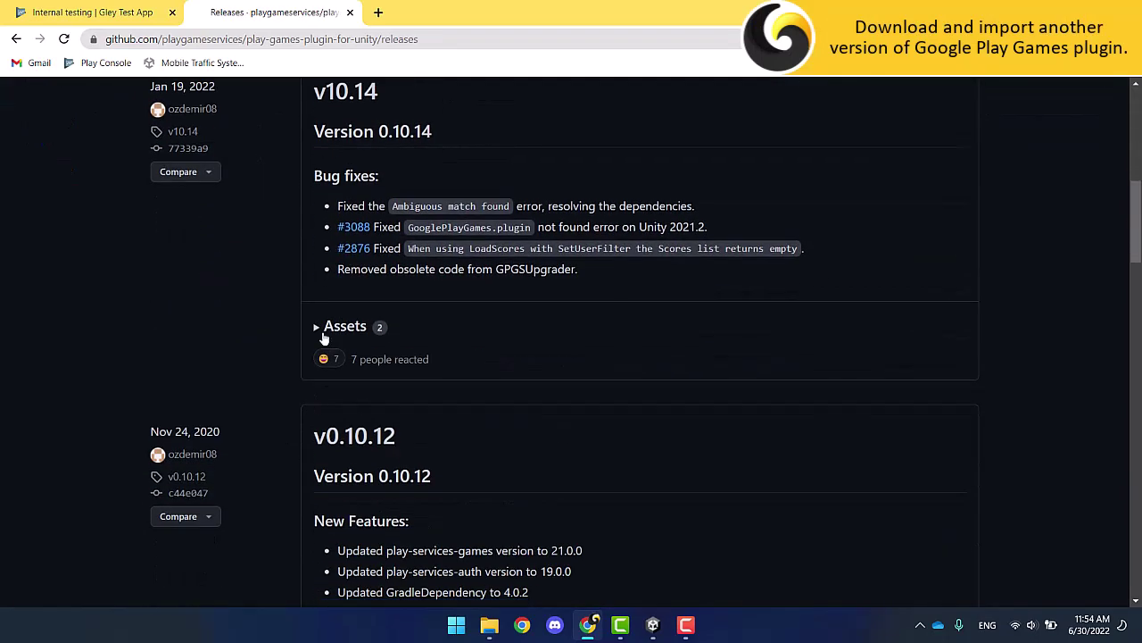
pyautogui.click(363, 363)
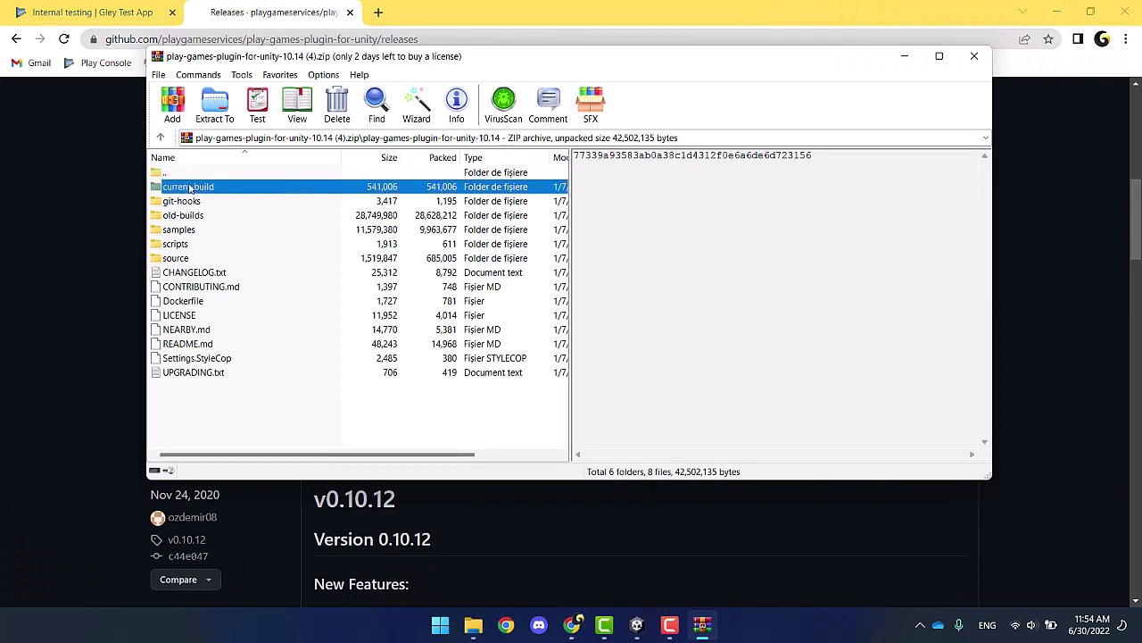
# Step: Extract the Unity package from the archive's current-build folder and drag it toward Unity
pyautogui.doubleClick(189, 185)
pyautogui.click(190, 187)
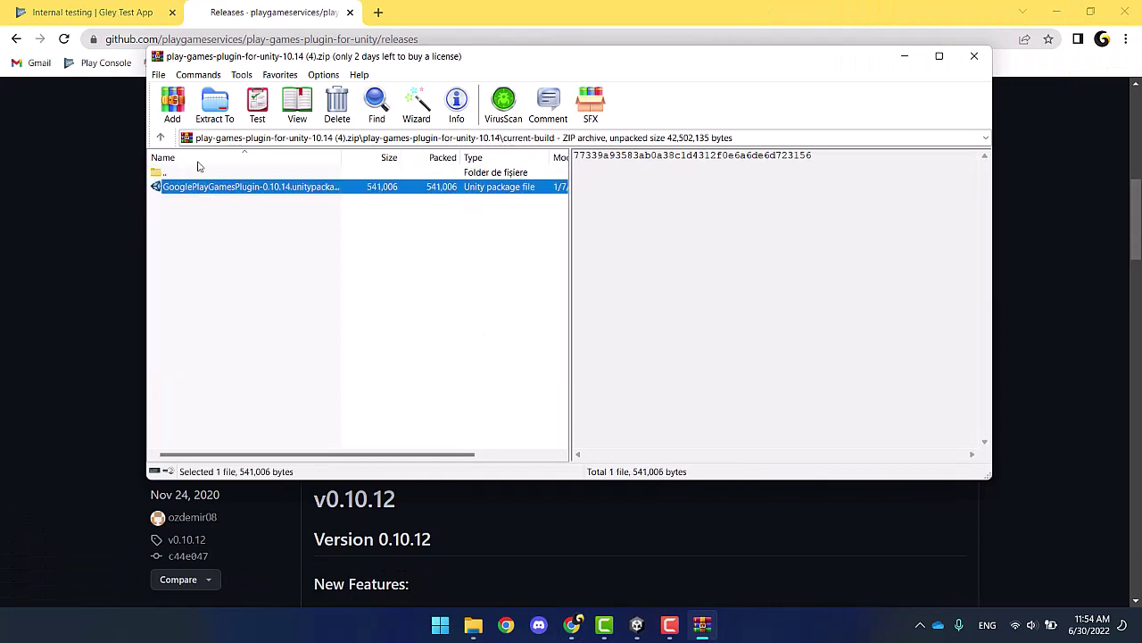
pyautogui.click(215, 105)
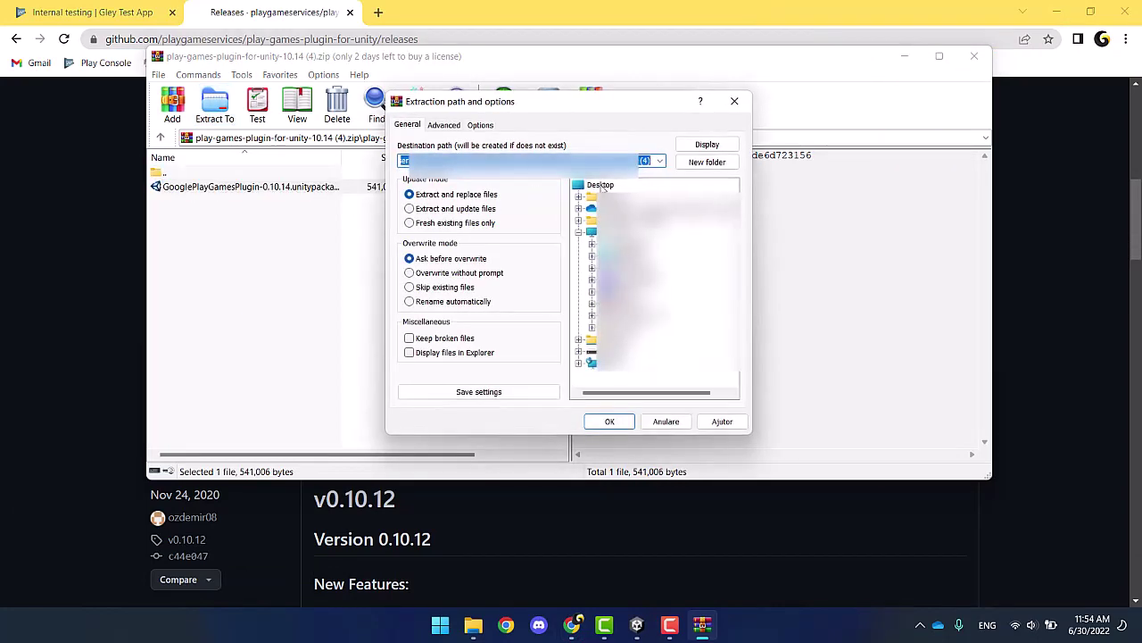
pyautogui.click(609, 421)
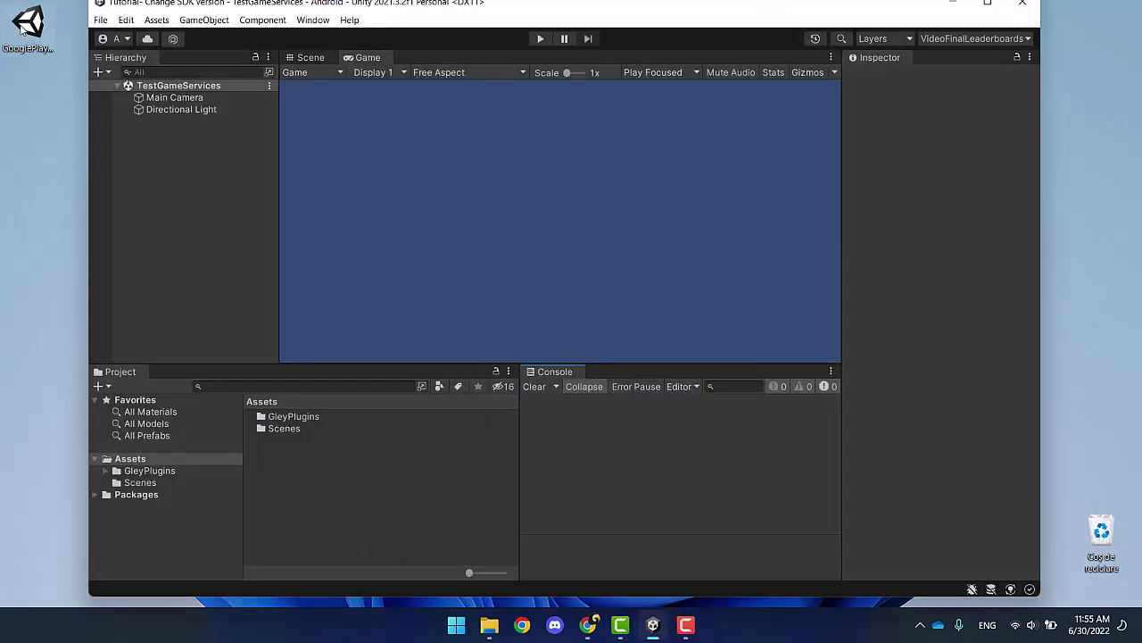
pyautogui.moveTo(27, 27); pyautogui.dragTo(155, 440)
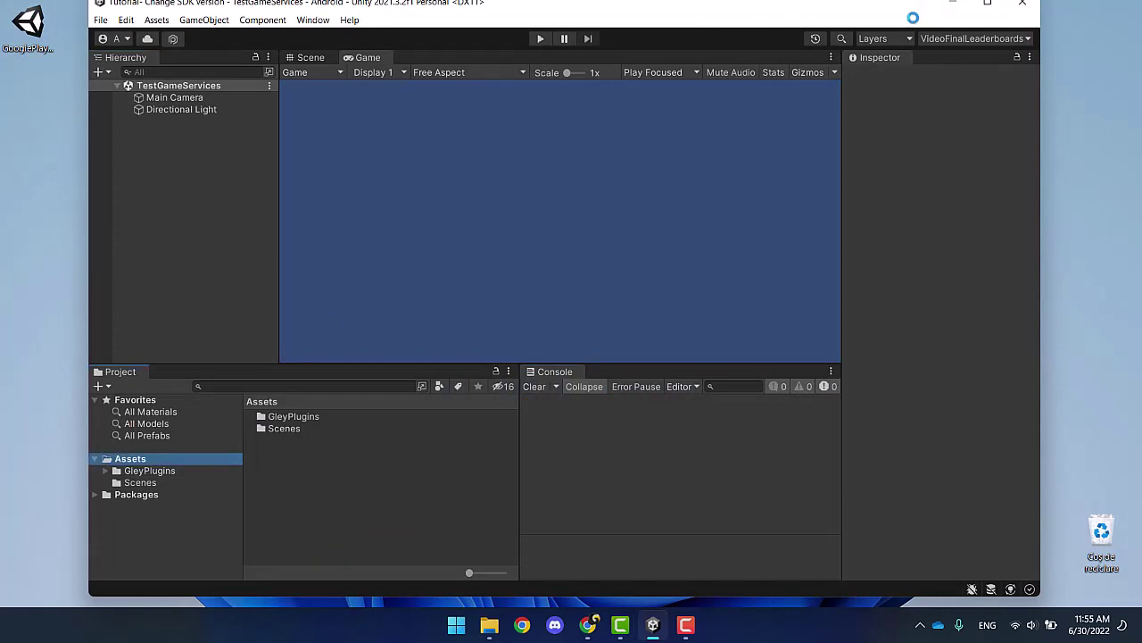
# Step: Import all files of the GooglePlayGamesPlugin-0.10.14 package into the project
pyautogui.click(986, 4)
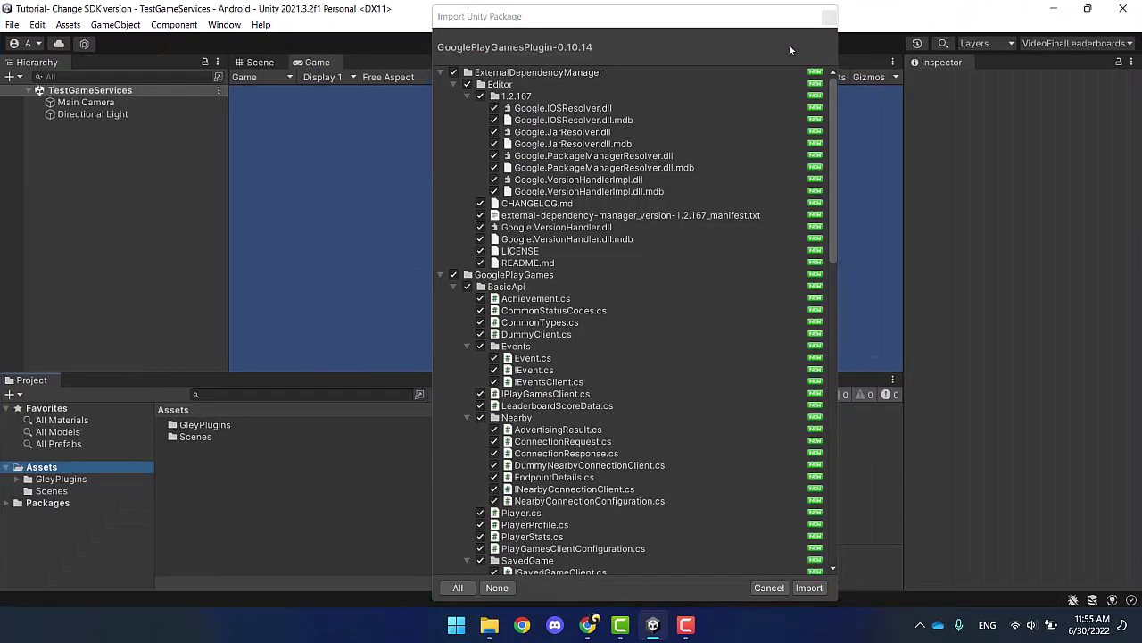
pyautogui.scroll(-15, 677, 382)
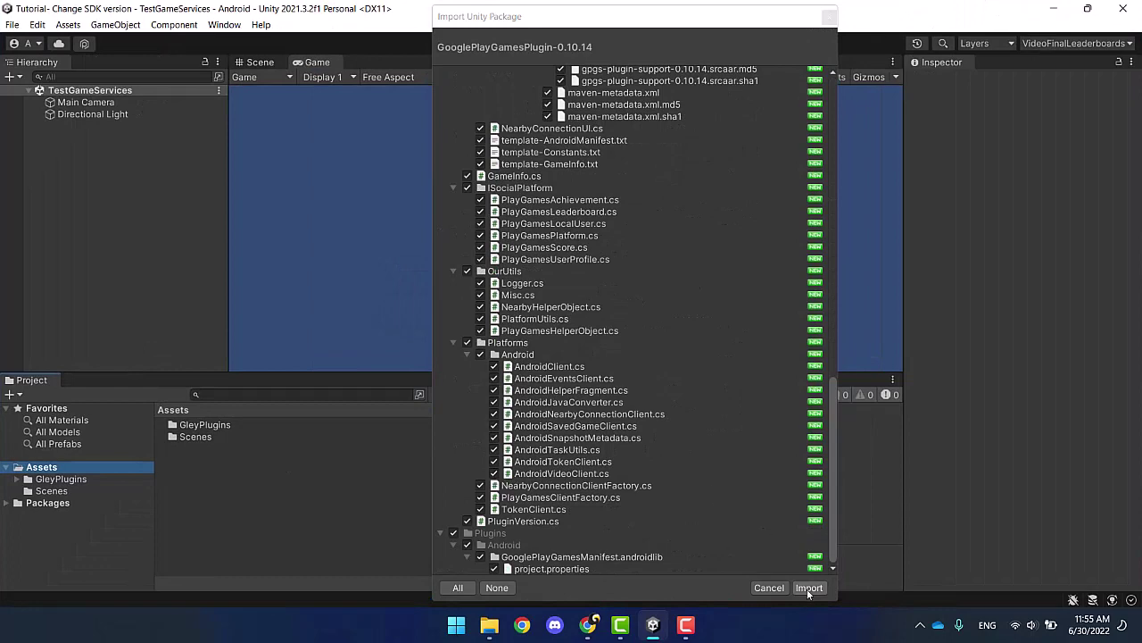
pyautogui.click(809, 588)
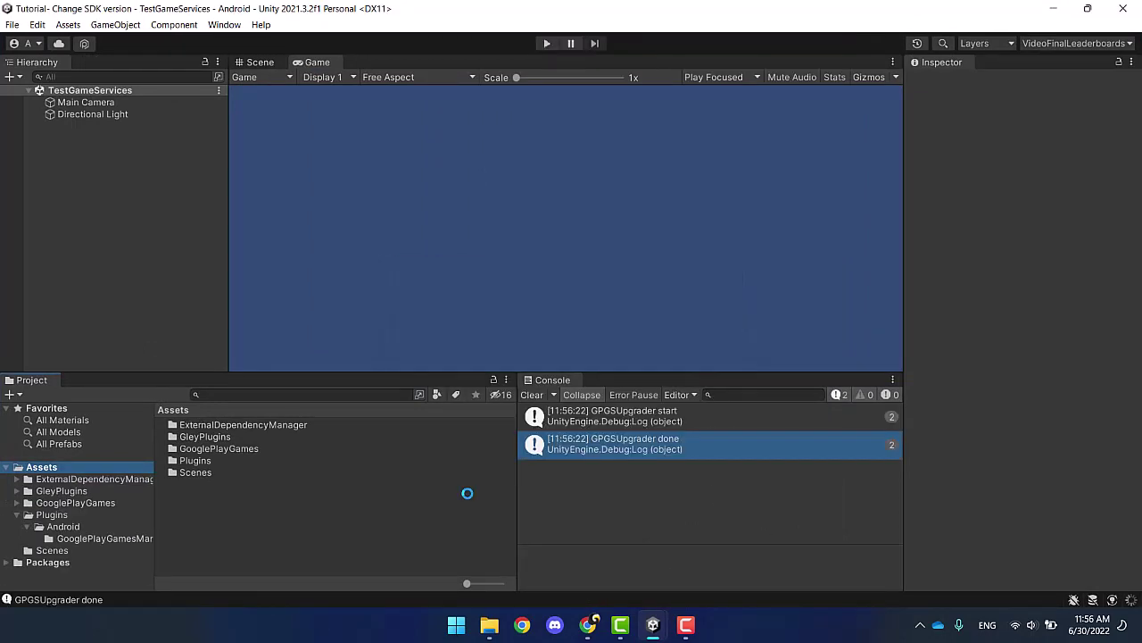
# Step: Re-save the Gley Game Services settings and close the window
pyautogui.click(224, 24)
pyautogui.moveTo(261, 141)
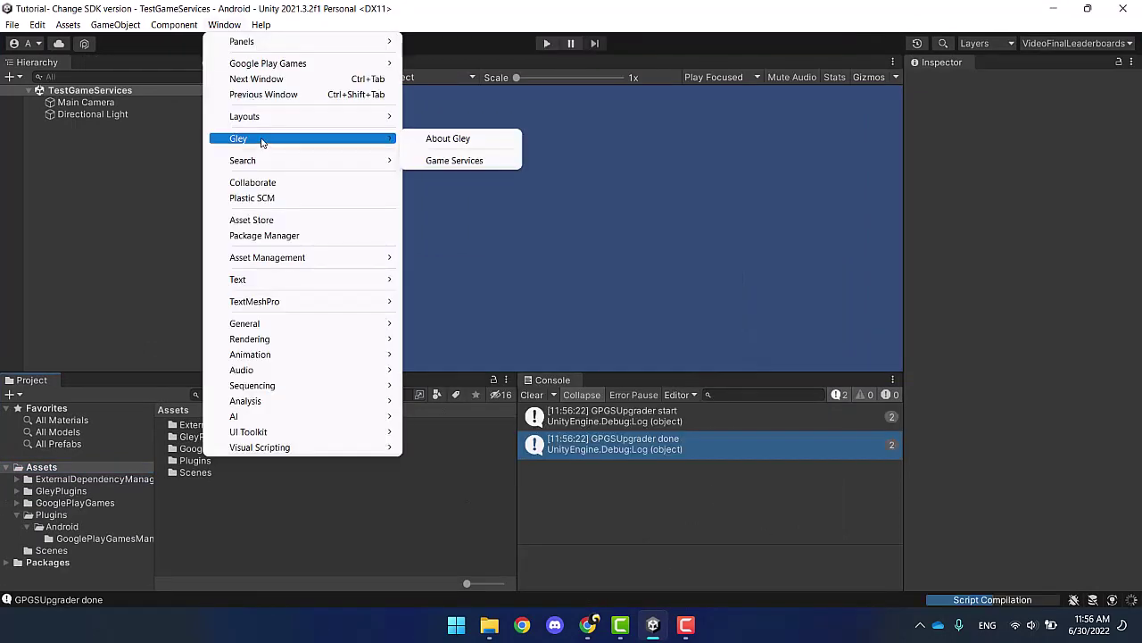
pyautogui.click(429, 159)
pyautogui.click(555, 464)
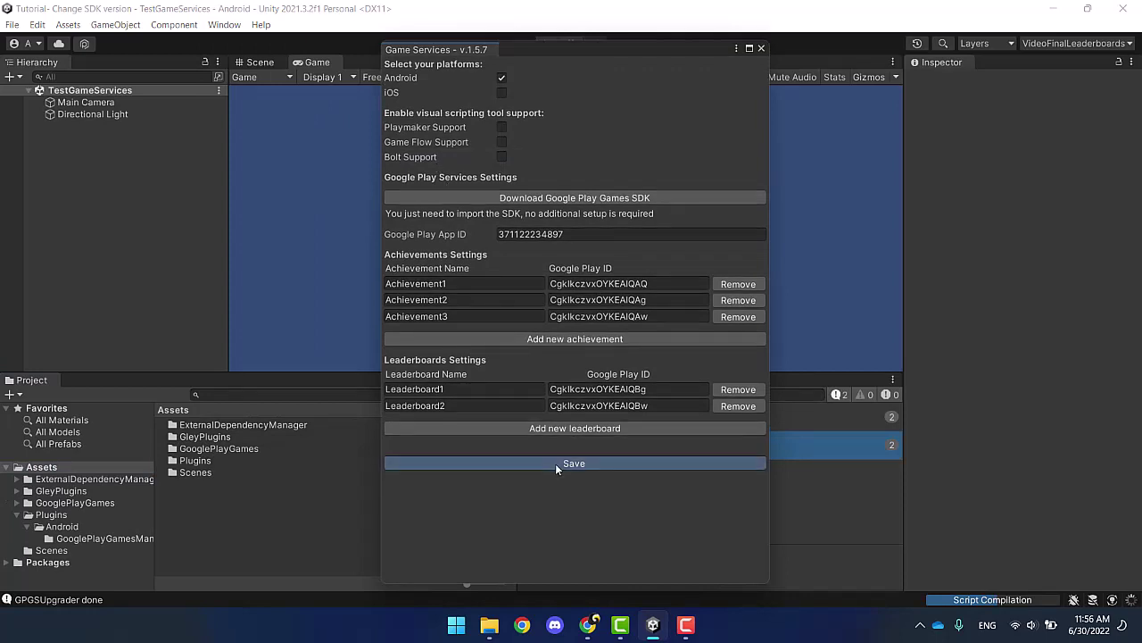
pyautogui.click(761, 50)
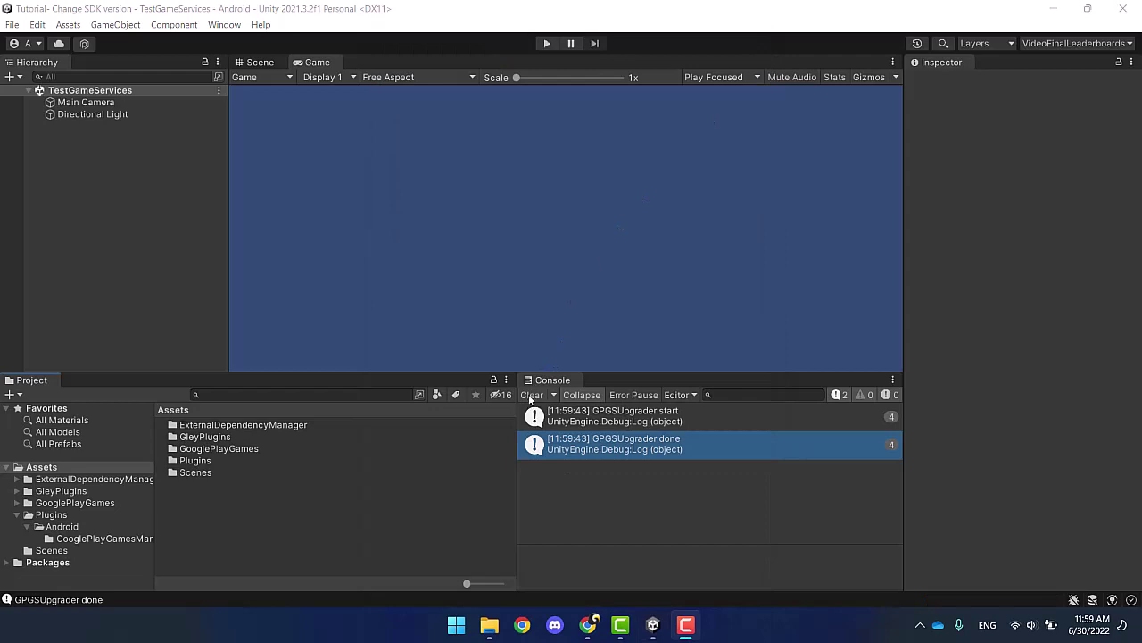
# Step: Clear the console, run Android Resolver Force Resolve, and dismiss the success notice
pyautogui.click(530, 395)
pyautogui.click(63, 24)
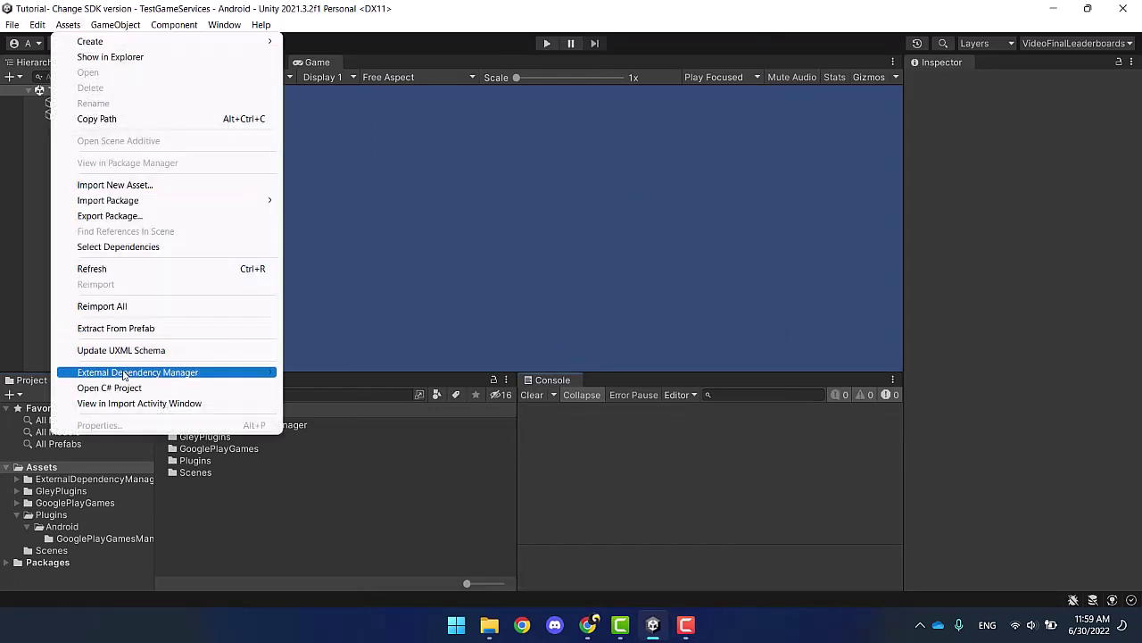
pyautogui.moveTo(253, 373)
pyautogui.moveTo(390, 406)
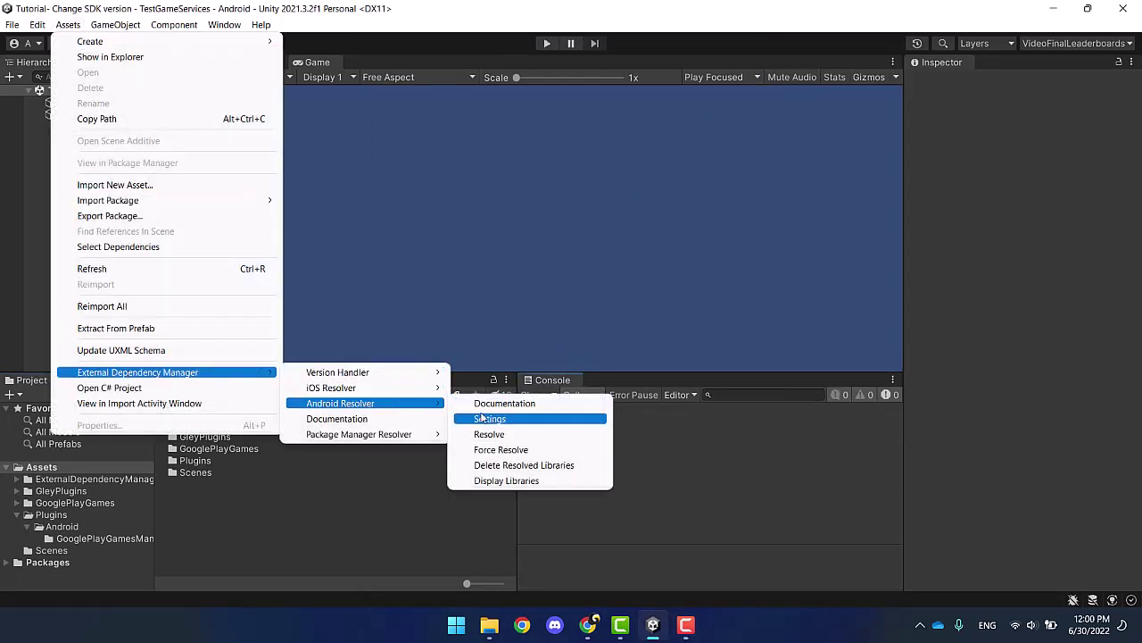
pyautogui.click(491, 449)
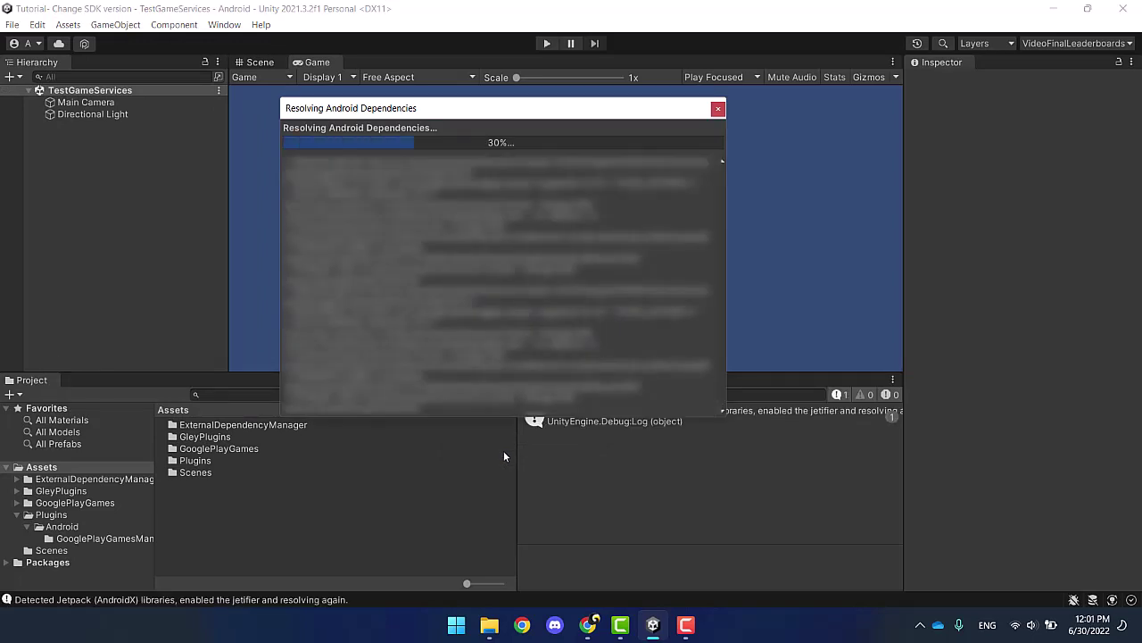
pyautogui.click(753, 224)
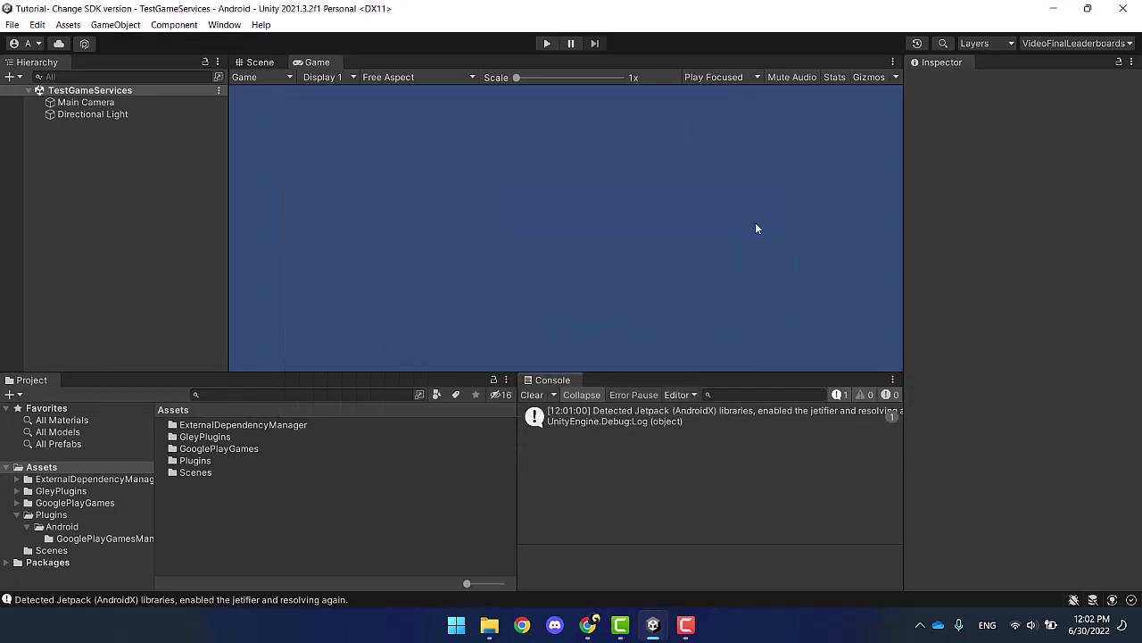
pyautogui.click(12, 24)
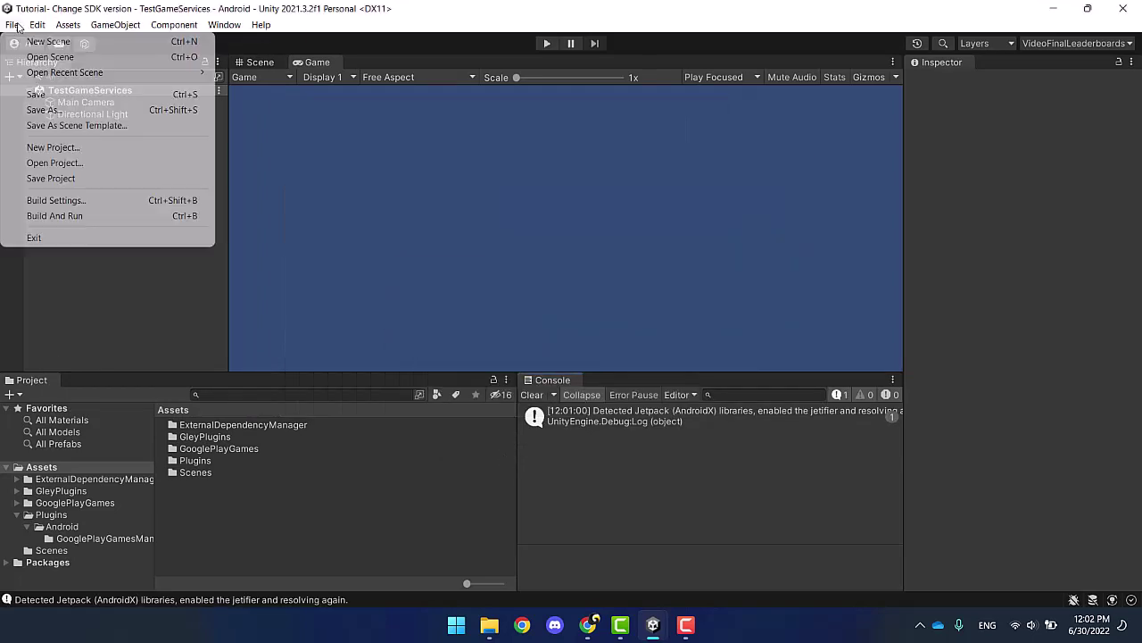
# Step: Enter the keystore password and project key password under Android Publishing Settings
pyautogui.click(62, 199)
pyautogui.click(294, 526)
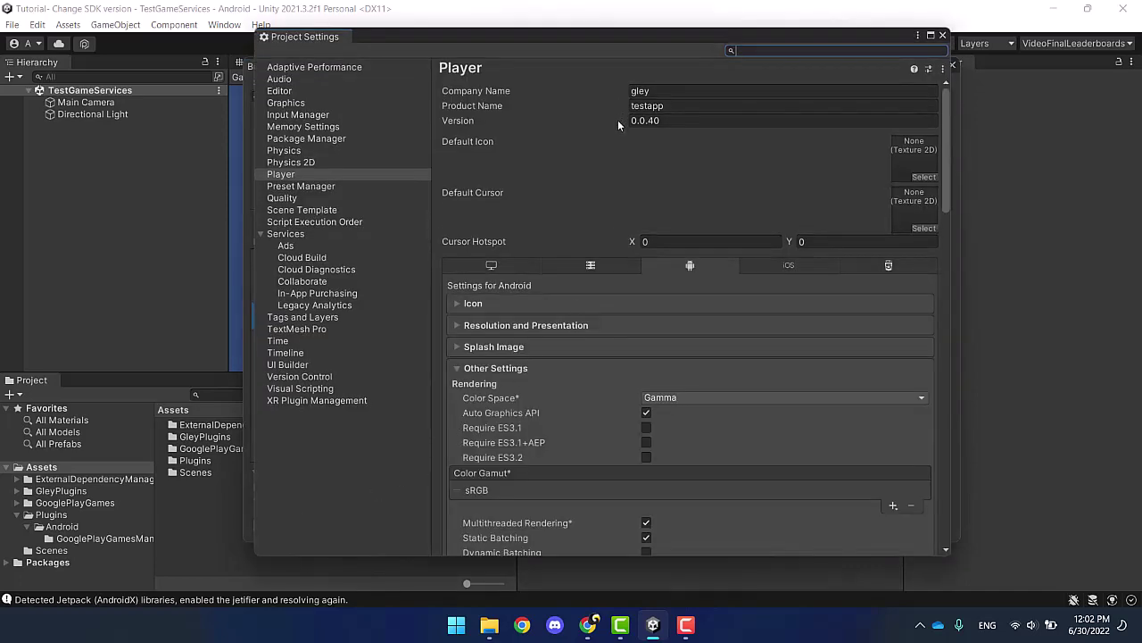
pyautogui.scroll(-15, 594, 395)
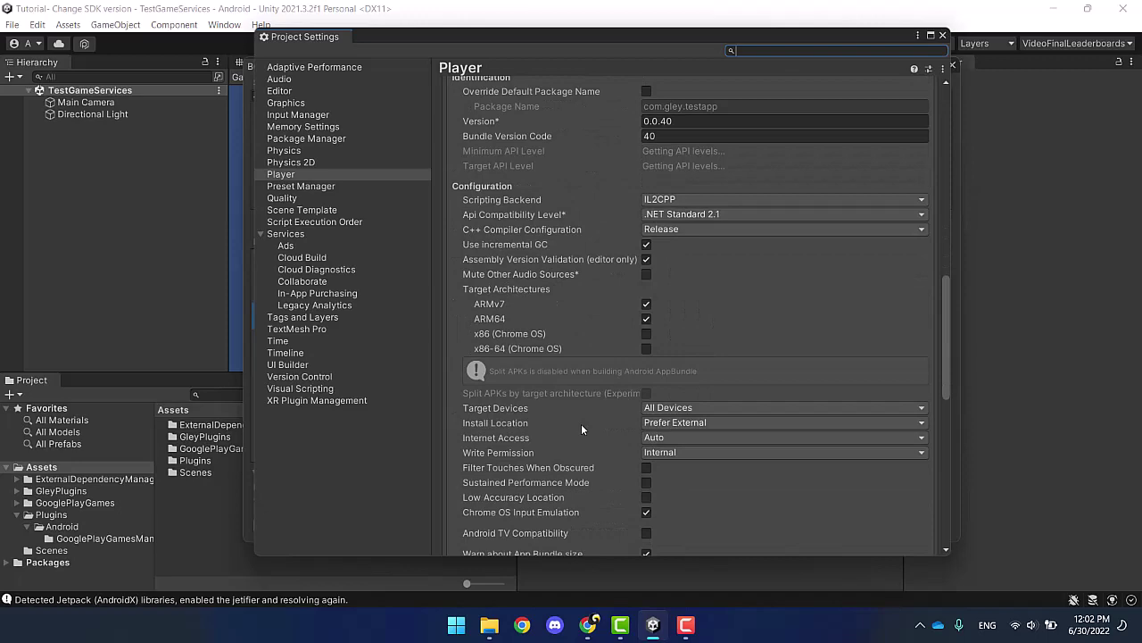
pyautogui.scroll(-3, 578, 430)
pyautogui.click(533, 529)
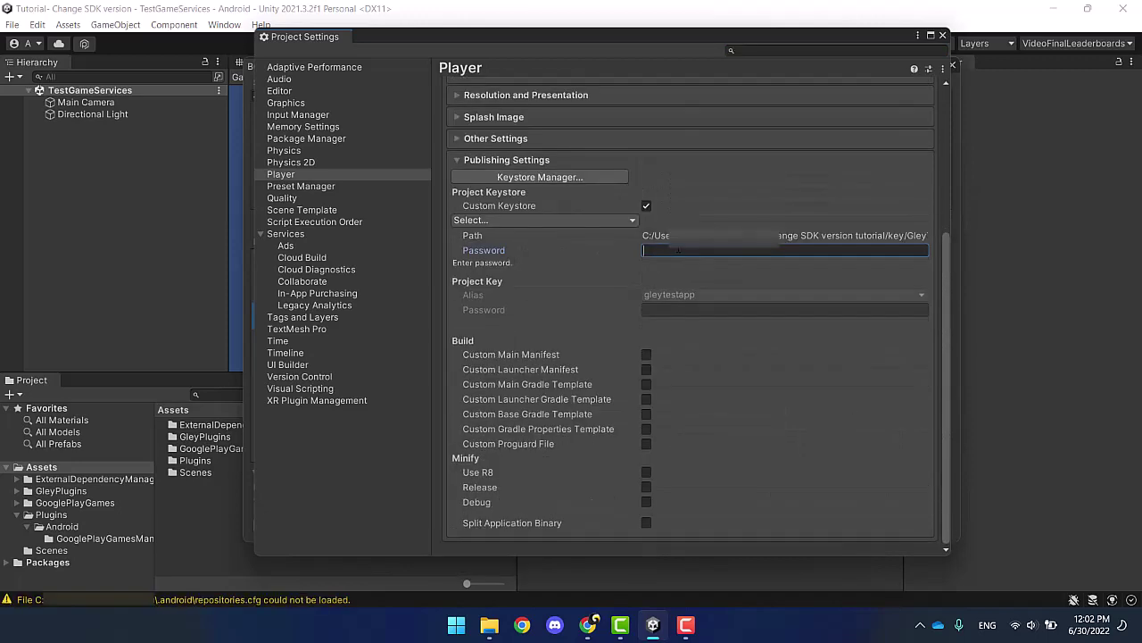
pyautogui.click(678, 251)
pyautogui.write('1234567')
pyautogui.click(786, 310)
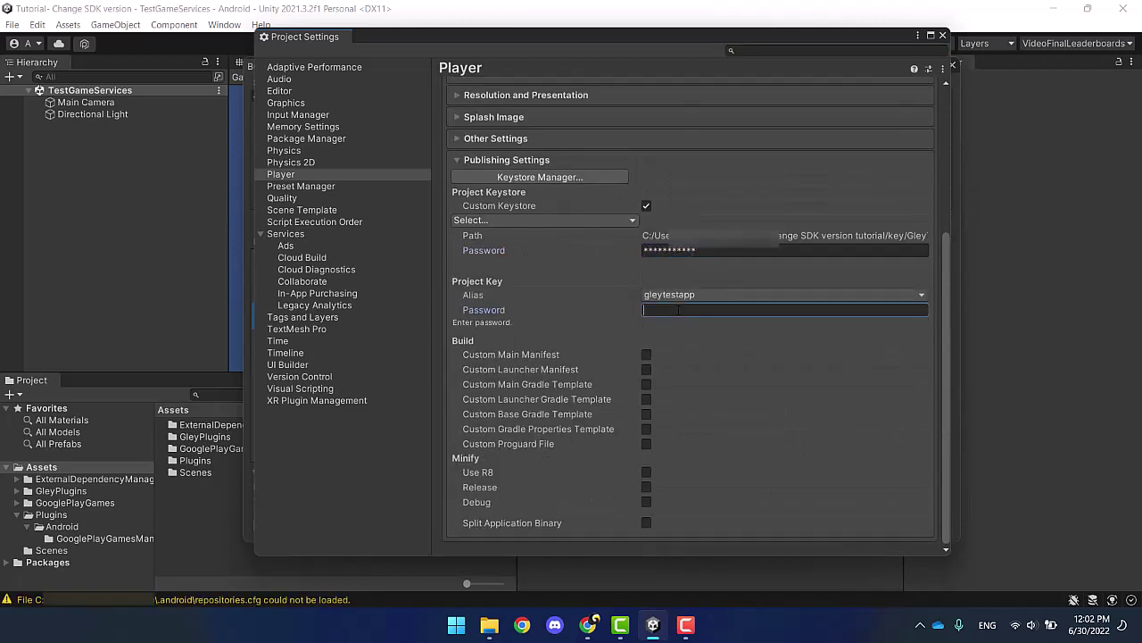
pyautogui.write('12345678')
pyautogui.click(942, 35)
pyautogui.click(952, 65)
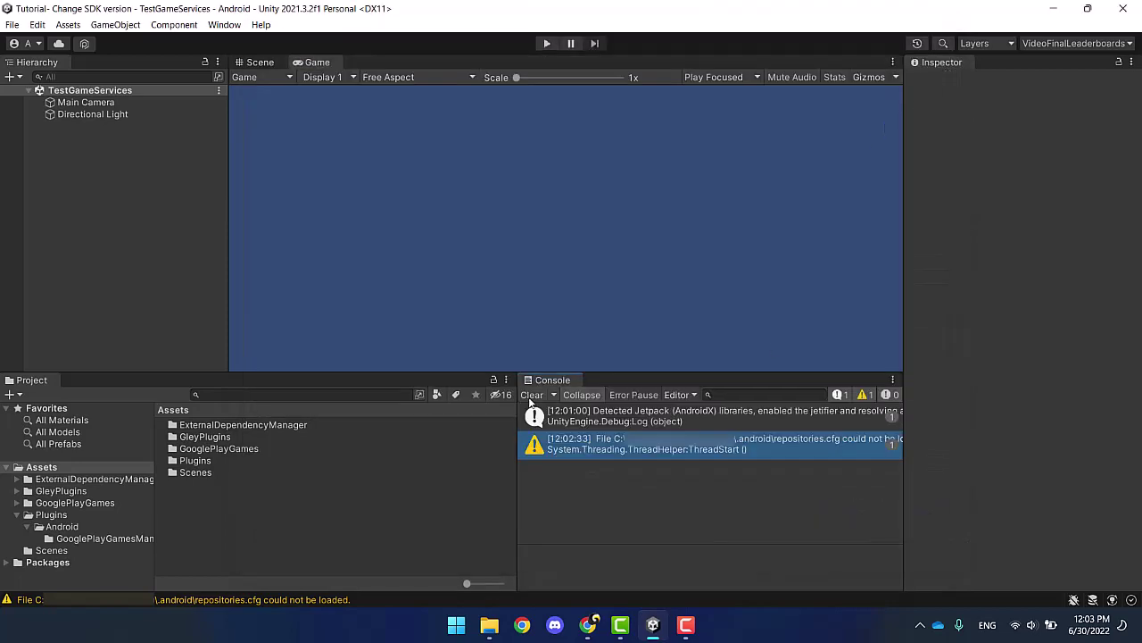
# Step: Build the Android app bundle from Build Settings, saving it as demo.aab on the Desktop
pyautogui.click(13, 24)
pyautogui.click(84, 198)
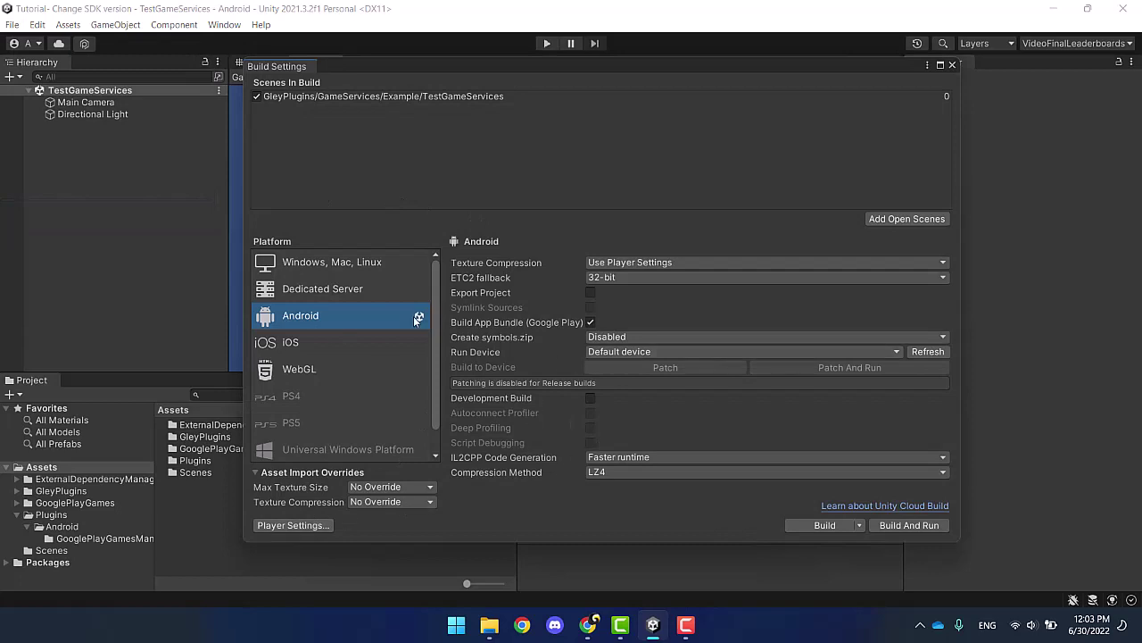
pyautogui.click(828, 525)
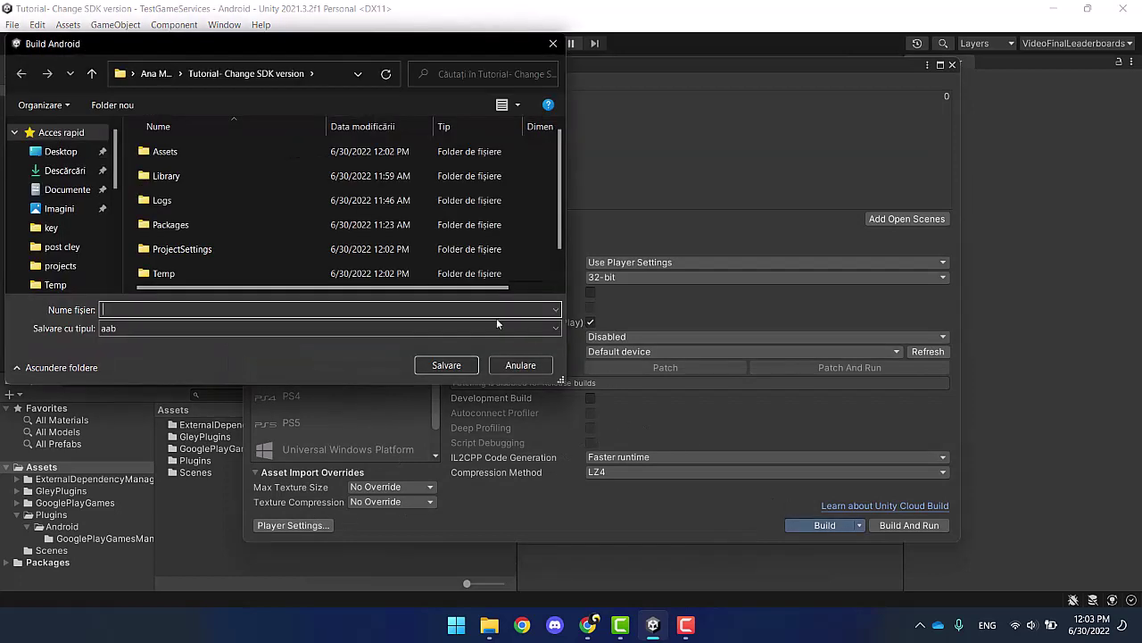
pyautogui.click(60, 152)
pyautogui.click(146, 310)
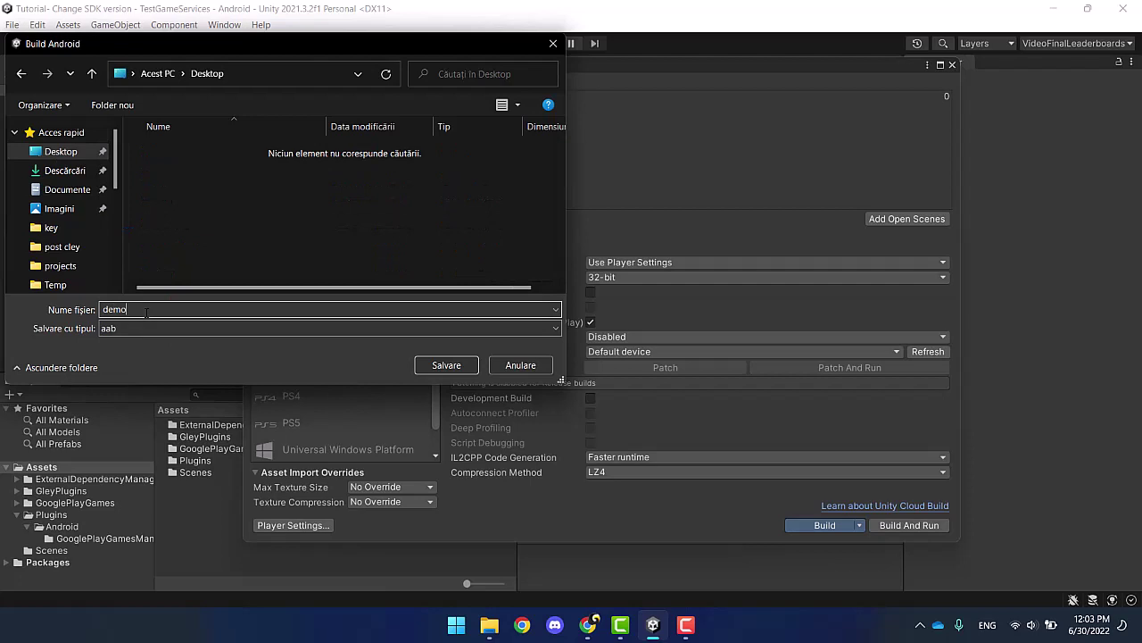
pyautogui.click(442, 365)
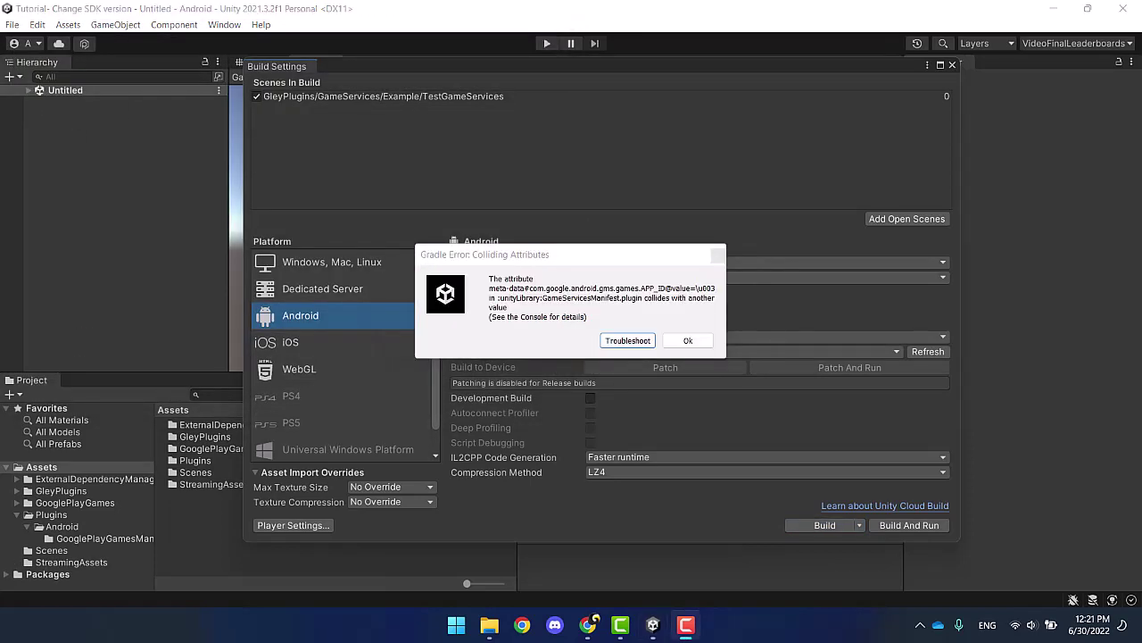
# Step: Dismiss the Gradle colliding attributes error and select the GooglePlayGamesManifest.androidlib plugin in Plugins/Android
pyautogui.click(668, 343)
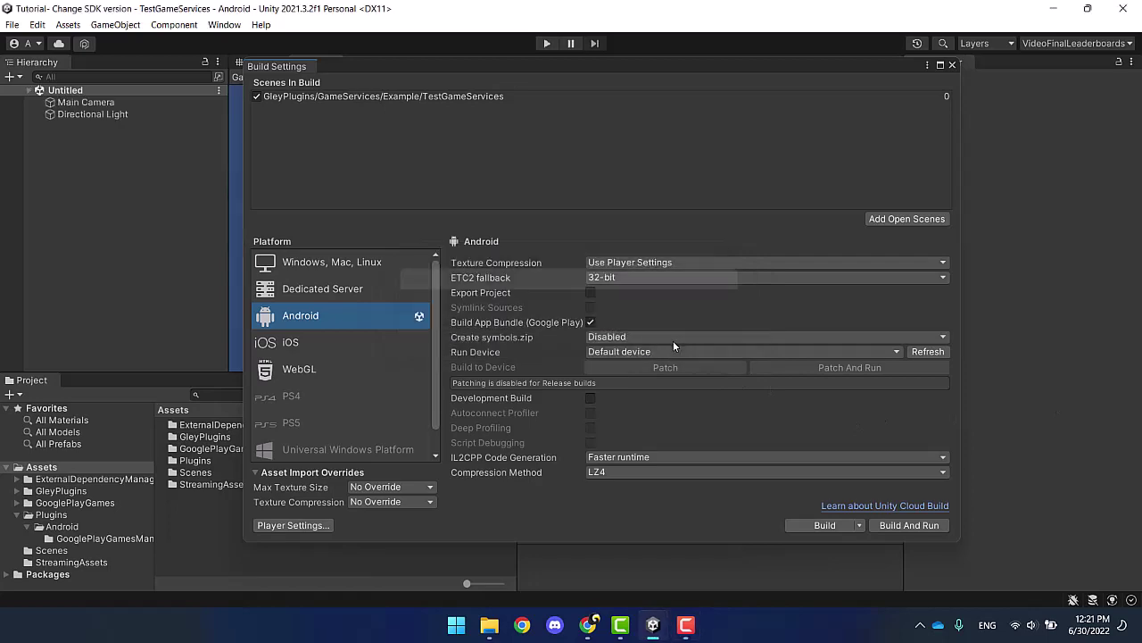
pyautogui.click(953, 67)
pyautogui.click(56, 526)
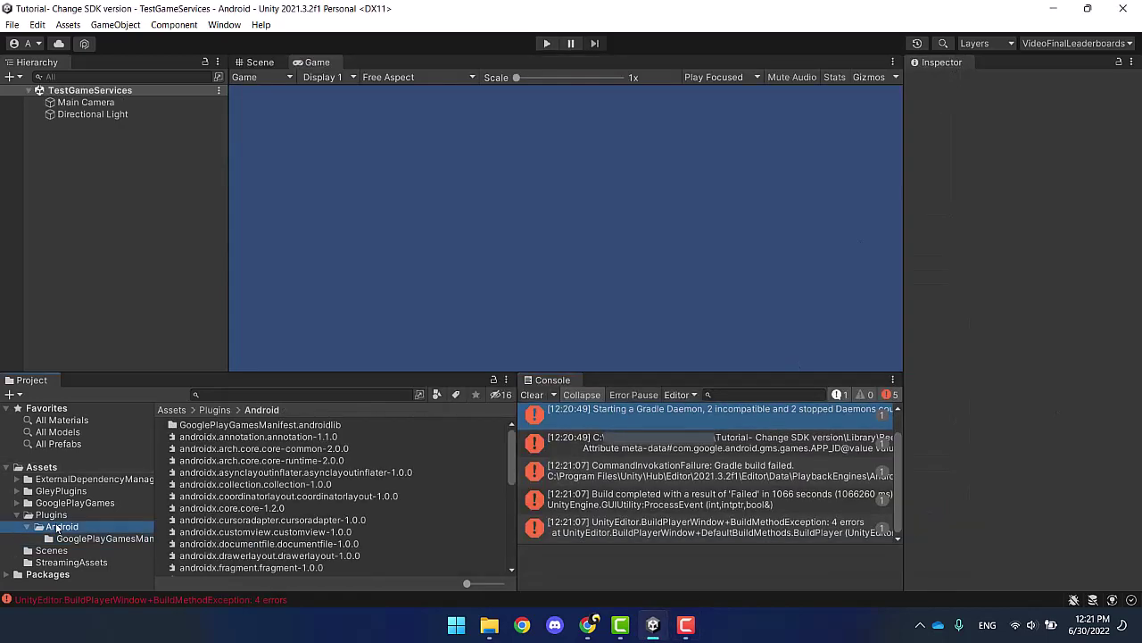
pyautogui.click(227, 426)
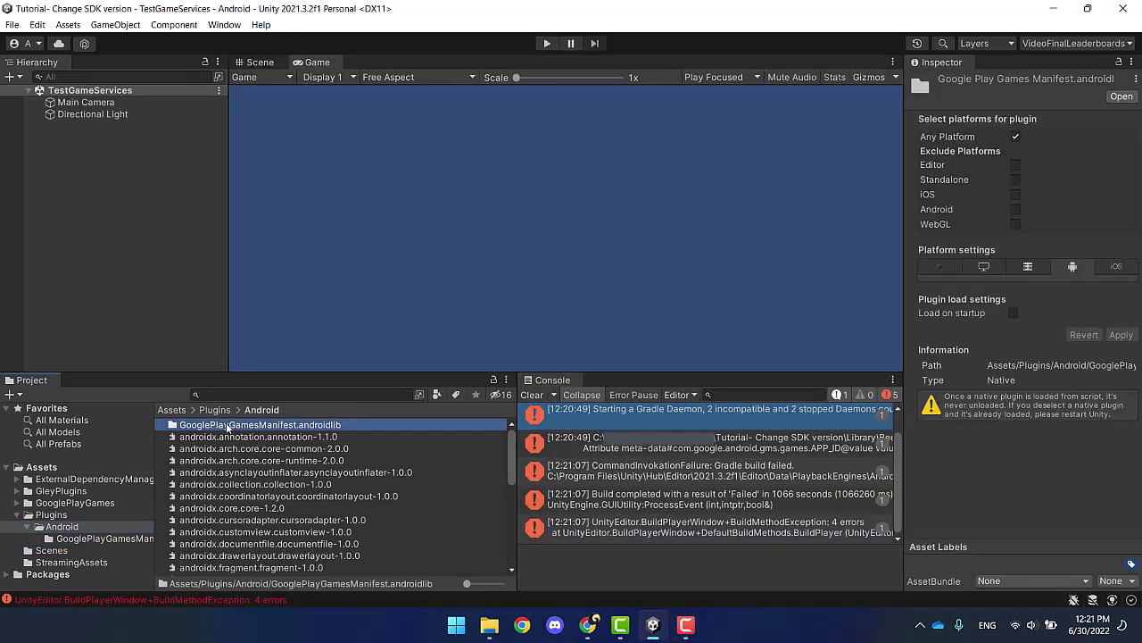
# Step: Exclude the plugin from Editor, Standalone, iOS, Android and WebGL, and apply the change
pyautogui.click(1015, 137)
pyautogui.click(1016, 165)
pyautogui.click(1015, 179)
pyautogui.click(1015, 193)
pyautogui.click(1016, 209)
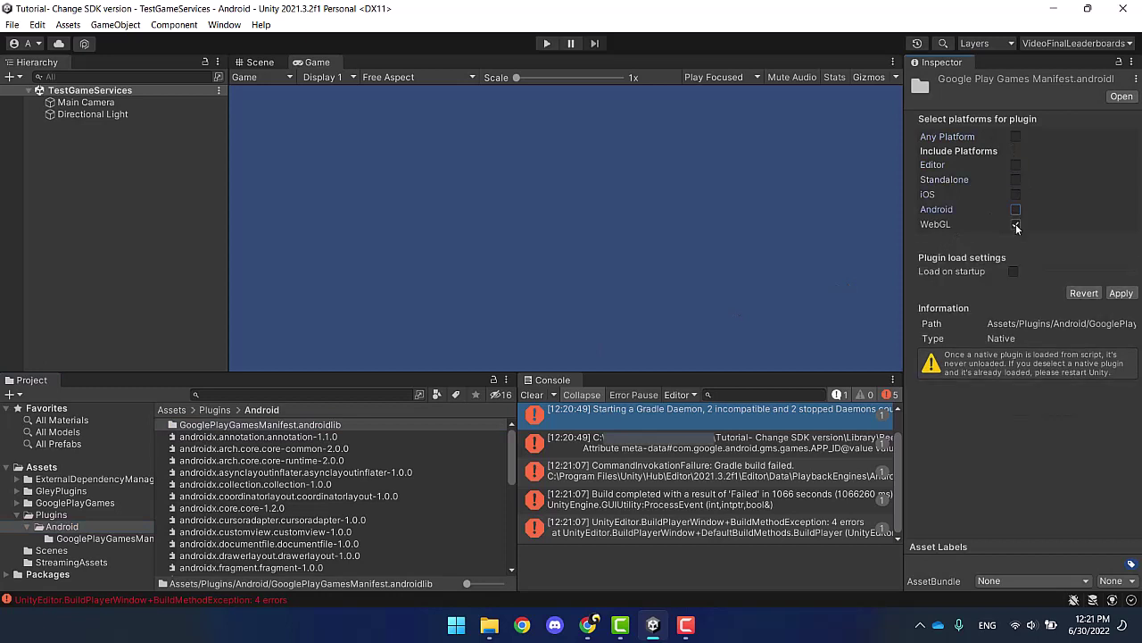
pyautogui.click(1016, 224)
pyautogui.click(1120, 293)
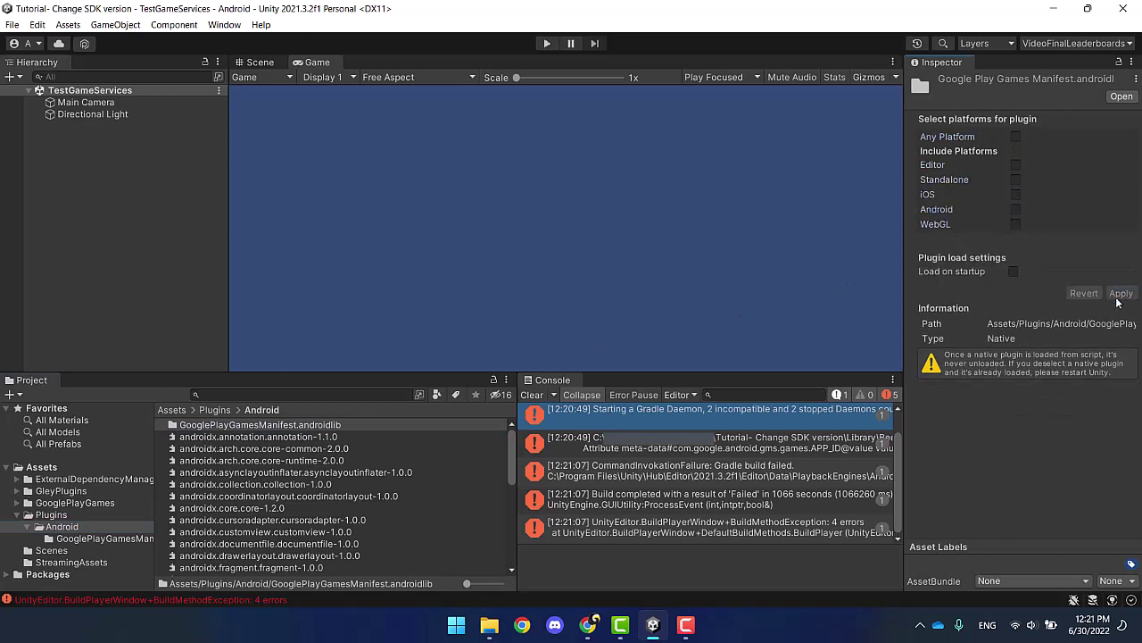
# Step: Clear the console errors and reopen Build Settings
pyautogui.click(531, 395)
pyautogui.click(12, 25)
pyautogui.click(72, 200)
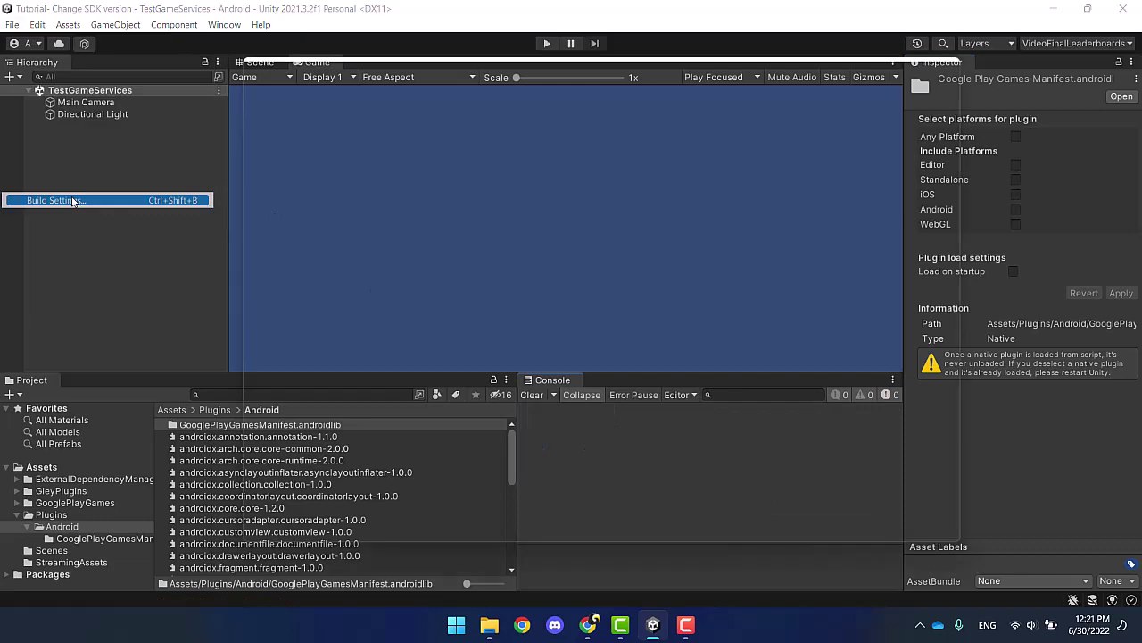
# Step: Rebuild the bundle as demo1 on the Desktop and accept the Google Play Games configuration warning
pyautogui.click(829, 523)
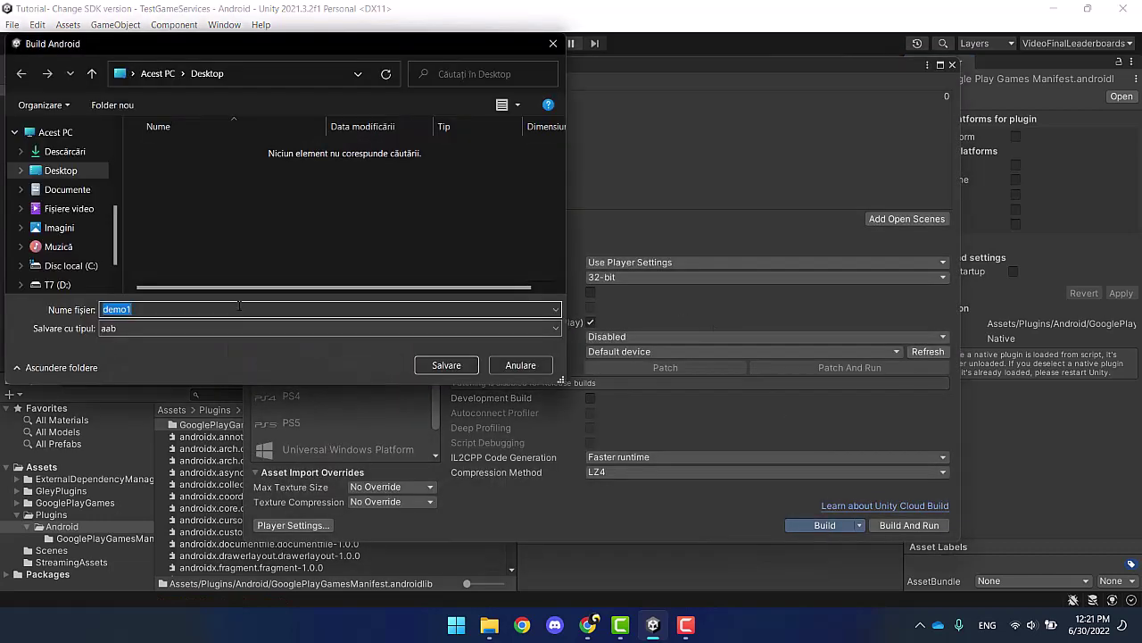
pyautogui.click(461, 366)
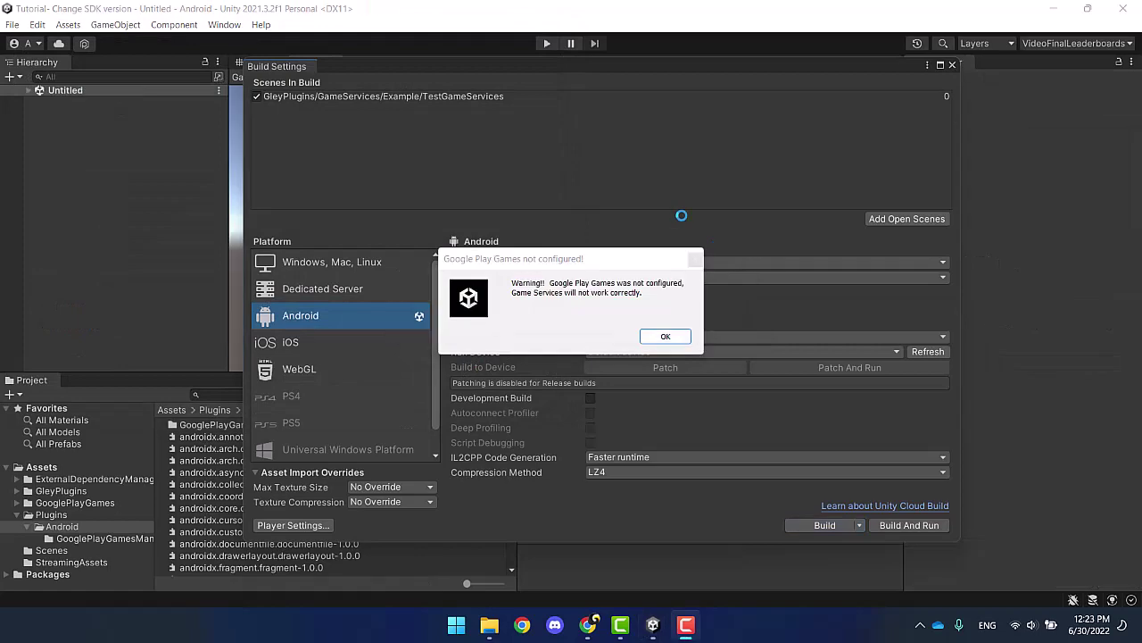
pyautogui.click(666, 335)
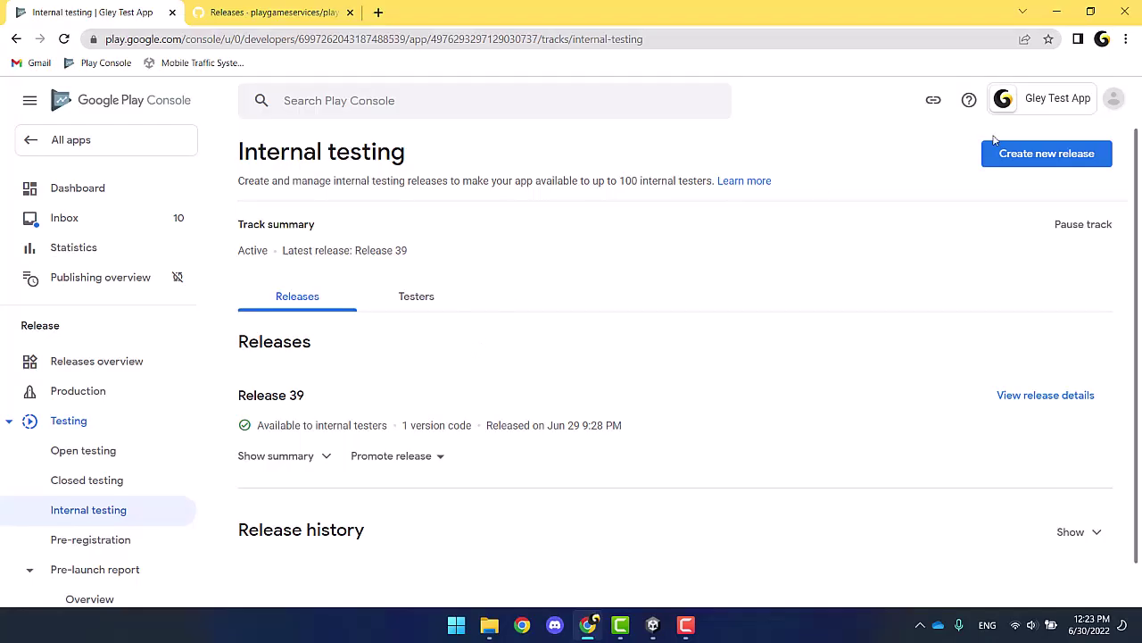
# Step: Create a new internal testing release and upload the demo1.aab bundle
pyautogui.click(1035, 157)
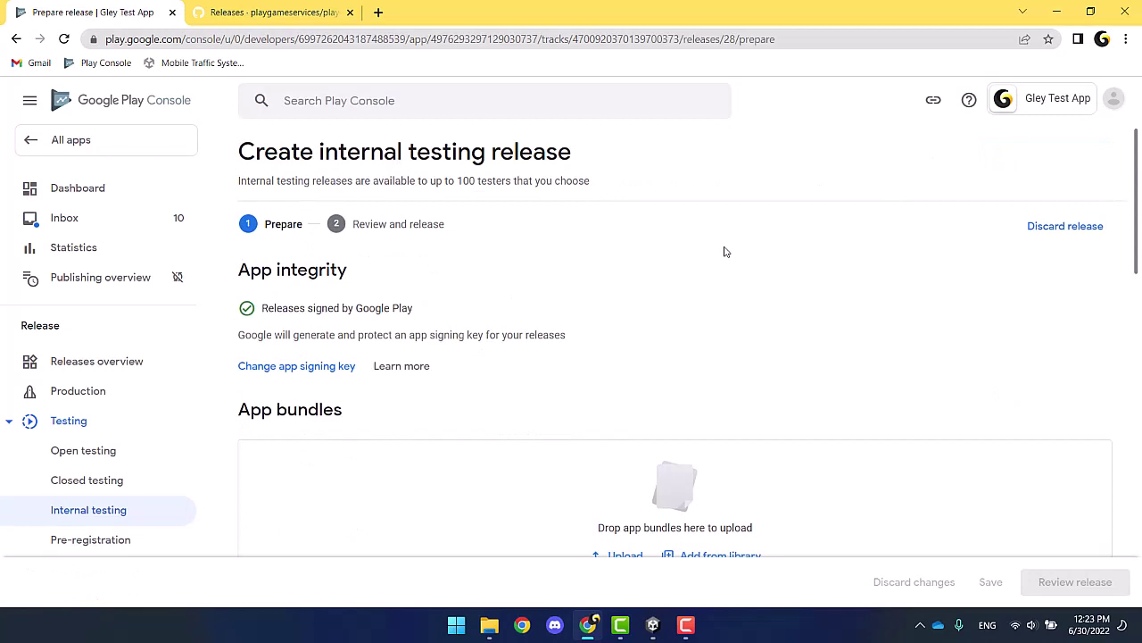
pyautogui.scroll(-5, 621, 287)
pyautogui.click(616, 185)
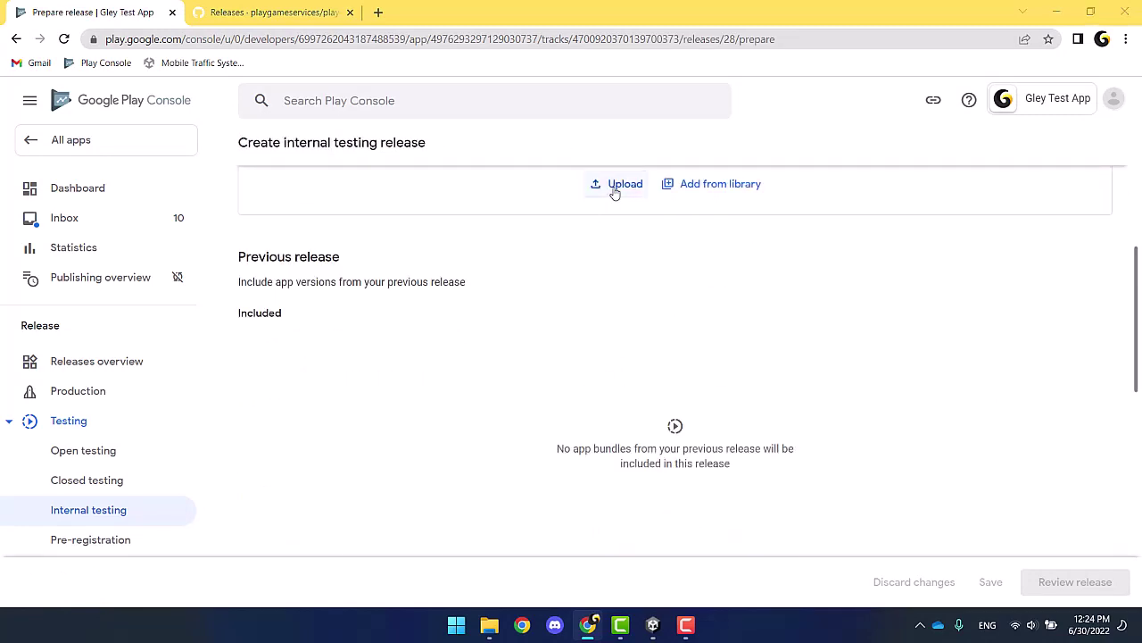
pyautogui.click(175, 143)
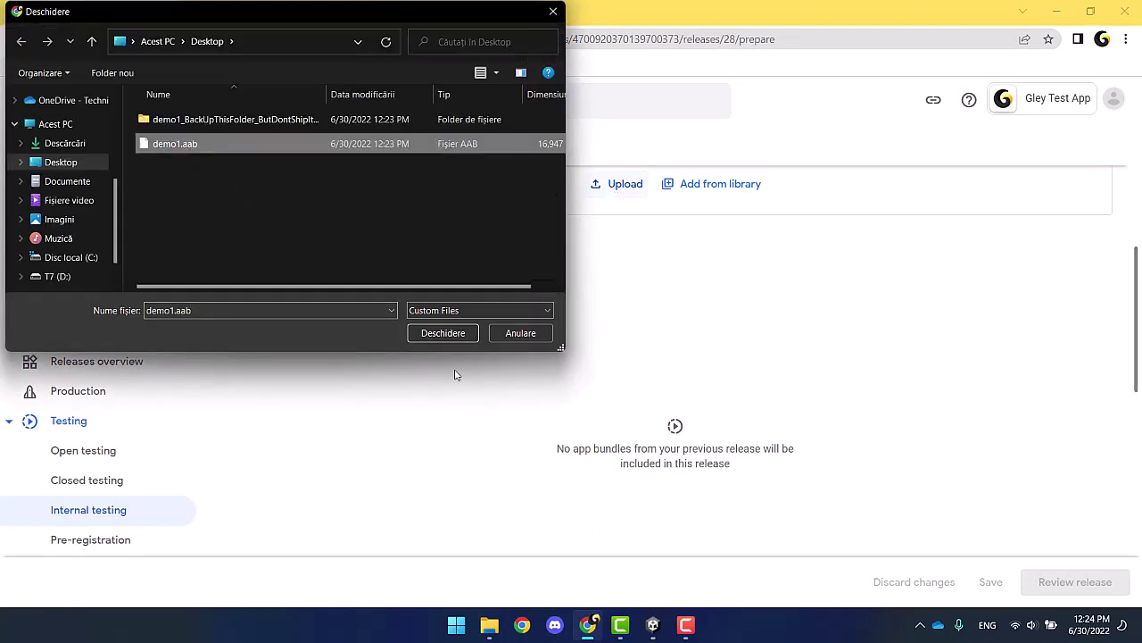
pyautogui.click(443, 333)
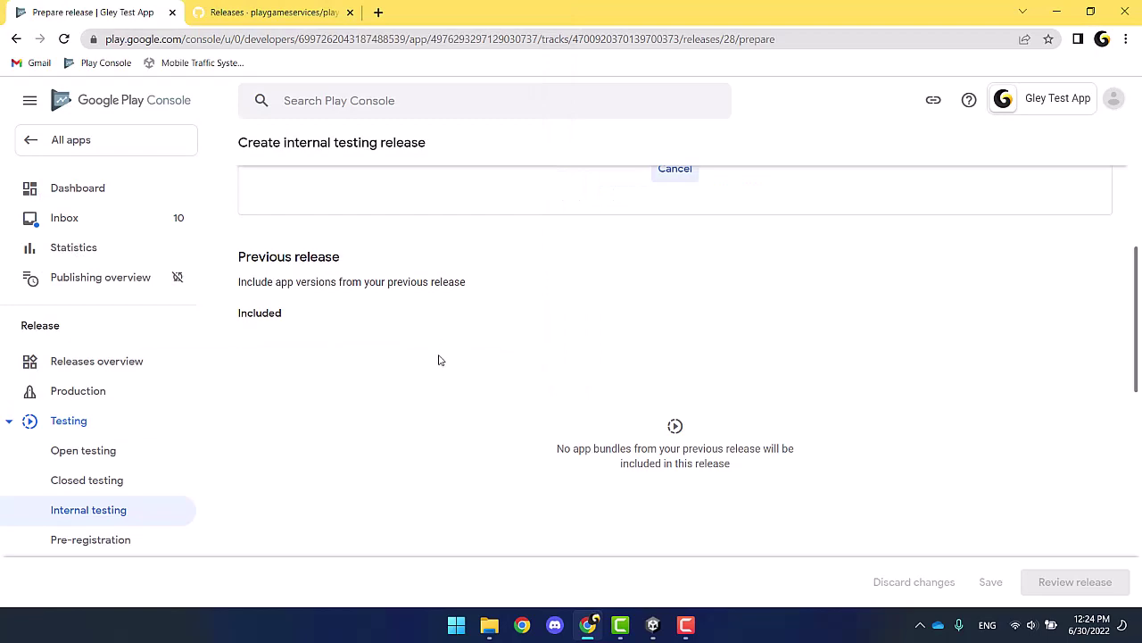
# Step: Write the release notes 'Tutorial- change SDK version' inside the en-US tags and save the release
pyautogui.scroll(-7, 439, 360)
pyautogui.click(505, 314)
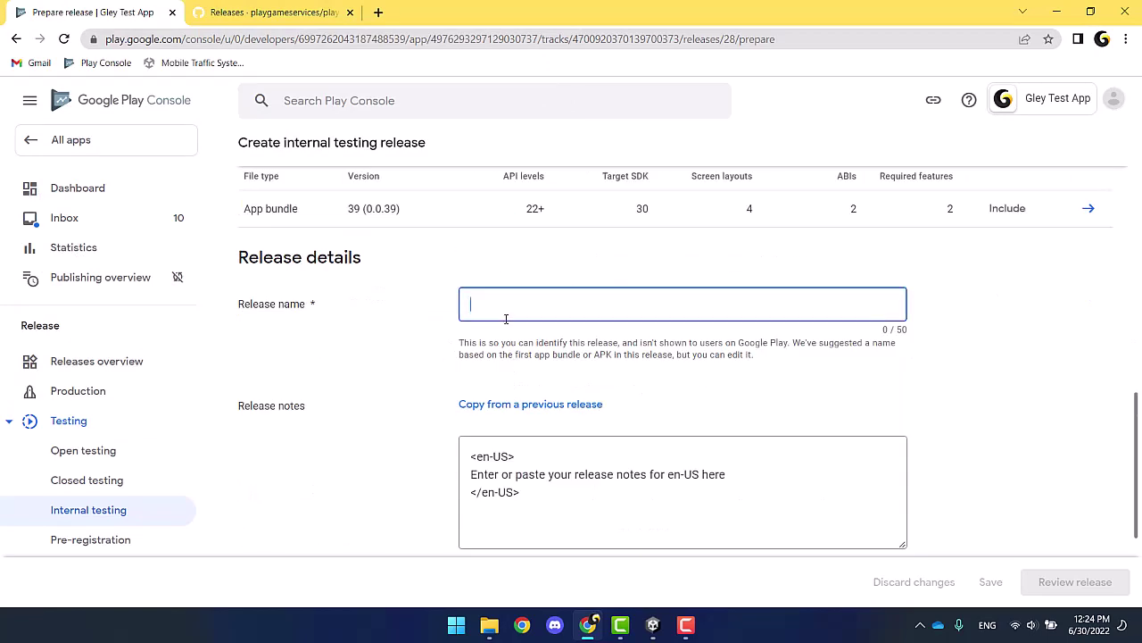
pyautogui.write('Release 40')
pyautogui.tripleClick(571, 474)
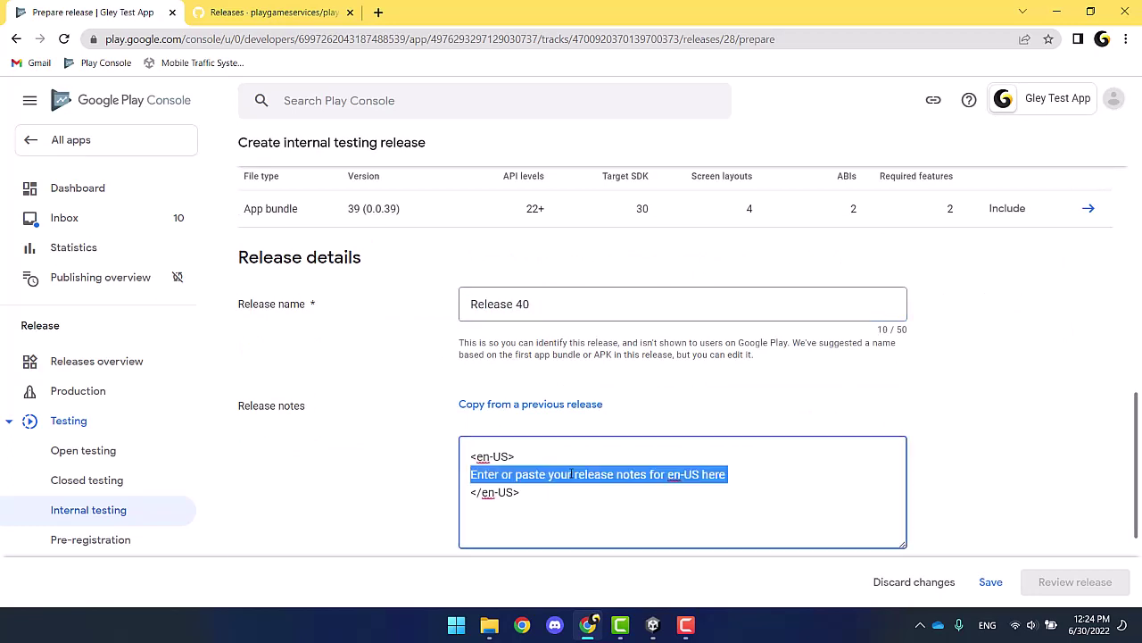
pyautogui.write('Tutorial</en-US>')
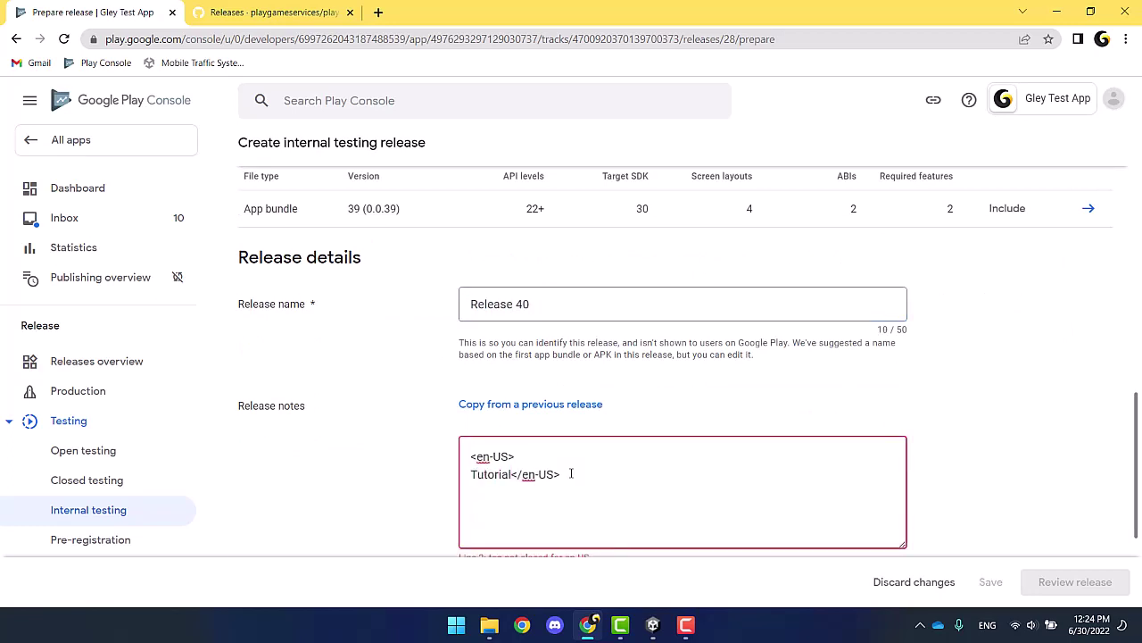
pyautogui.scroll(-1, 520, 401)
pyautogui.write('- chan')
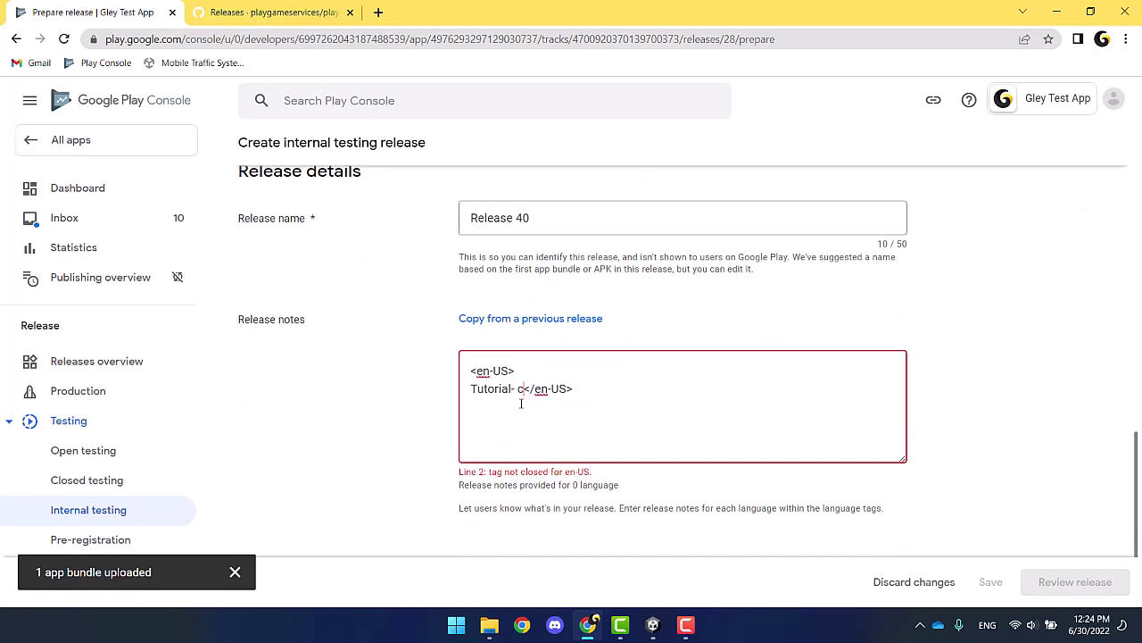
pyautogui.write('ge SDK version')
pyautogui.press('Return')
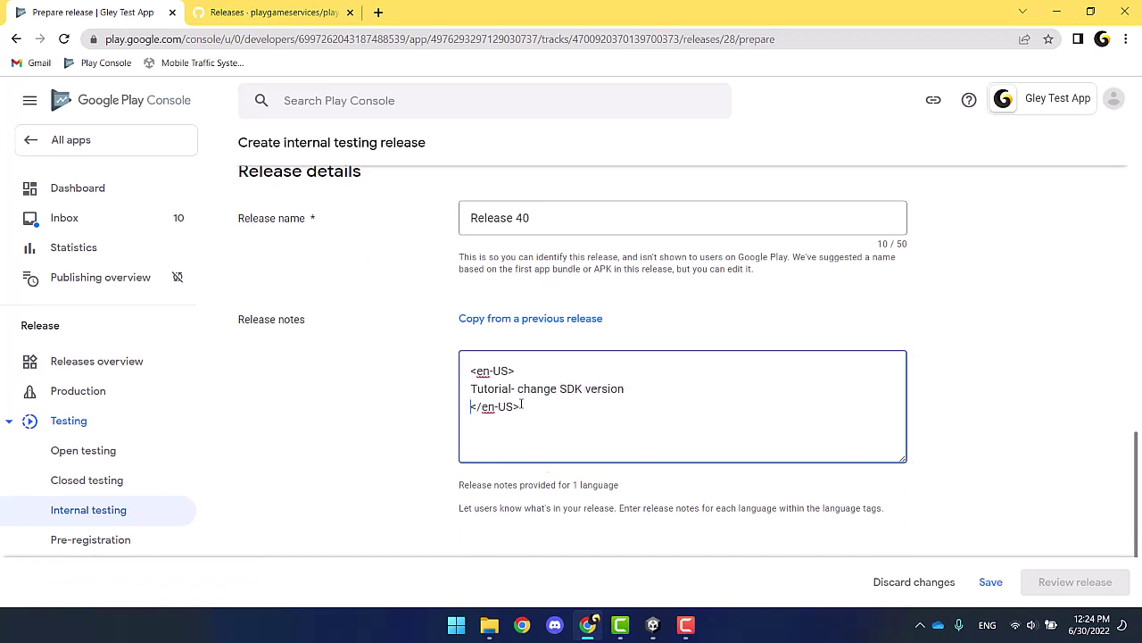
pyautogui.scroll(-1, 521, 401)
pyautogui.click(991, 582)
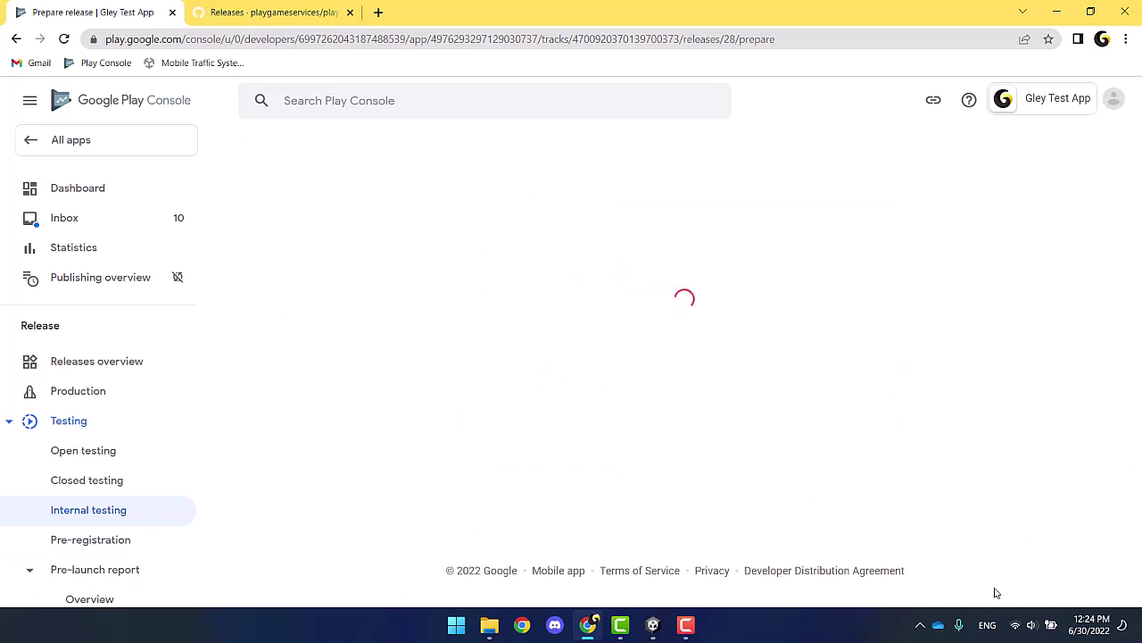
pyautogui.scroll(-3, 954, 501)
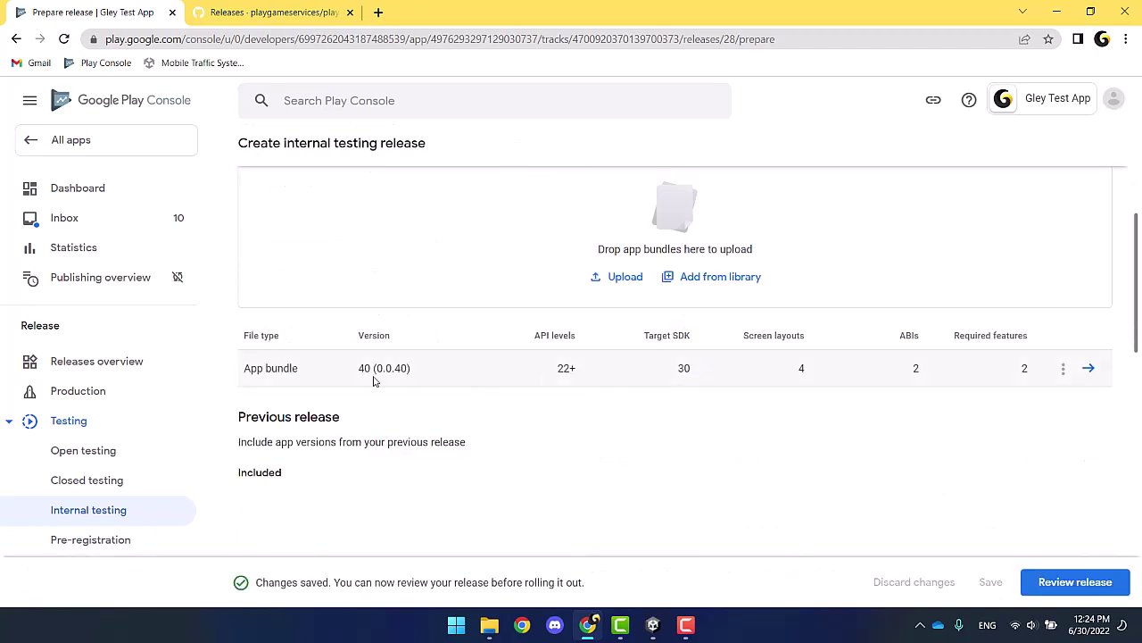
# Step: Review Release 40's warnings and confirm its rollout to internal testing
pyautogui.click(1072, 584)
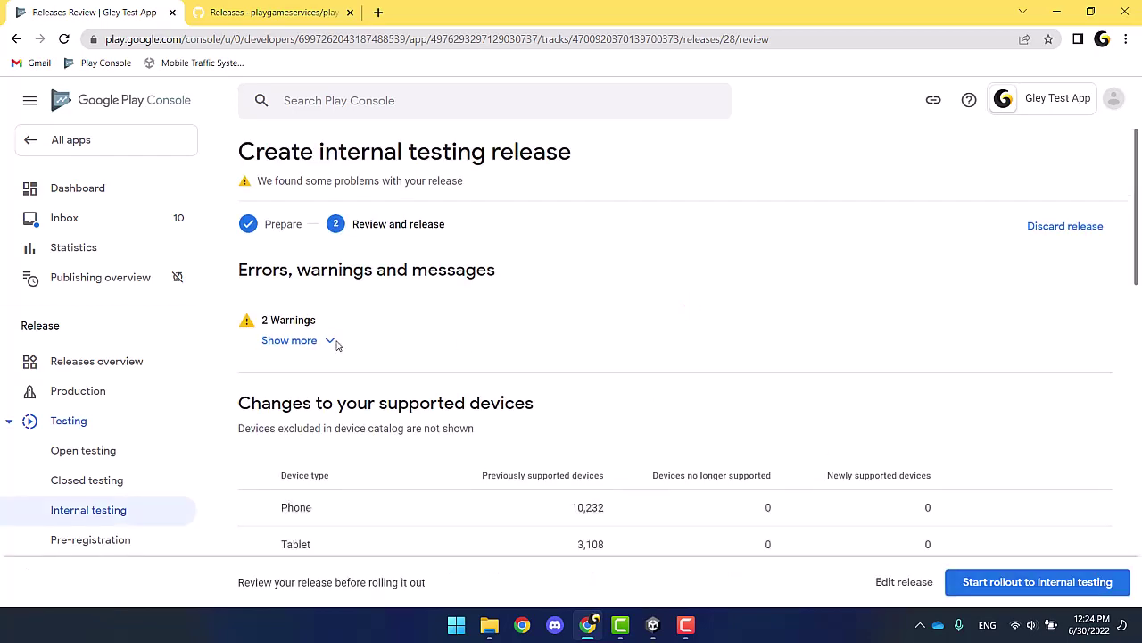
pyautogui.click(324, 345)
pyautogui.click(323, 345)
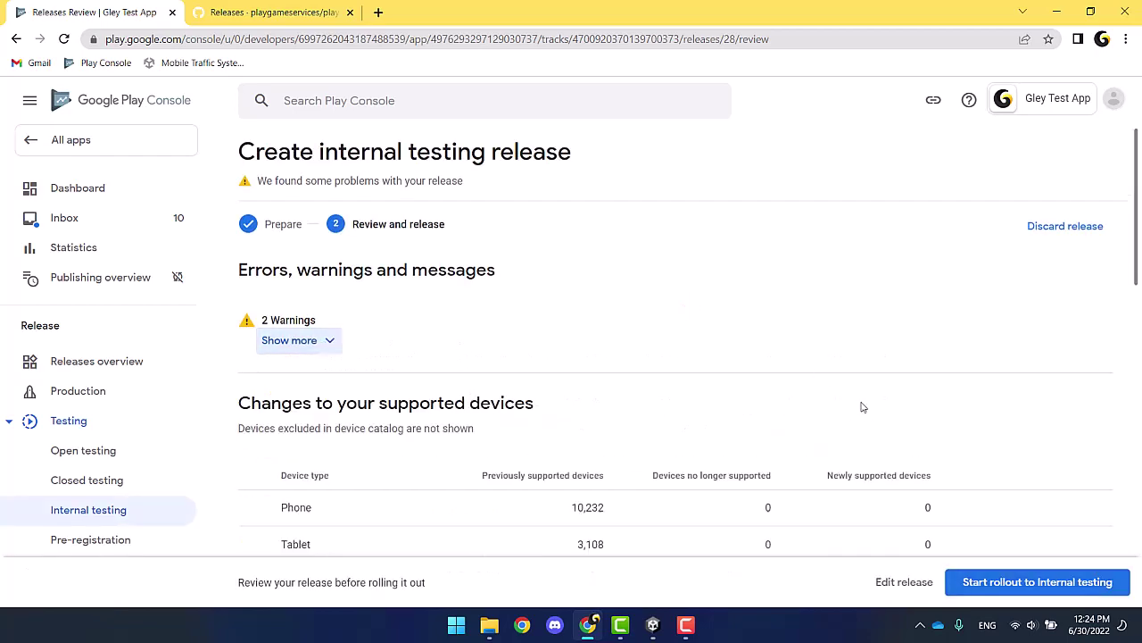
pyautogui.click(996, 586)
pyautogui.click(684, 385)
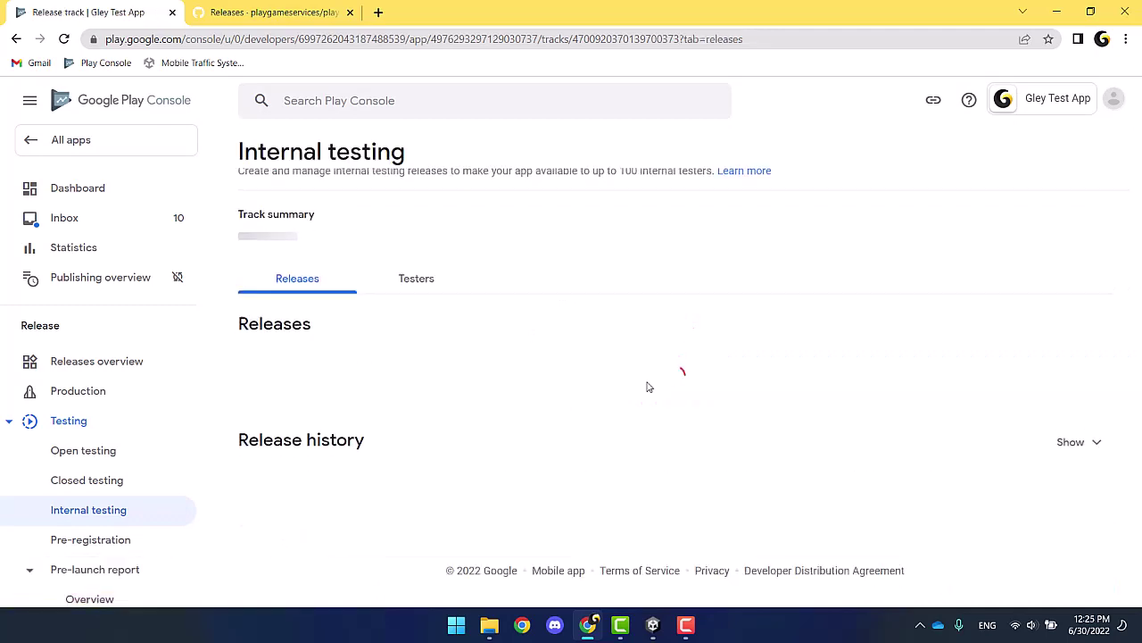
pyautogui.click(416, 295)
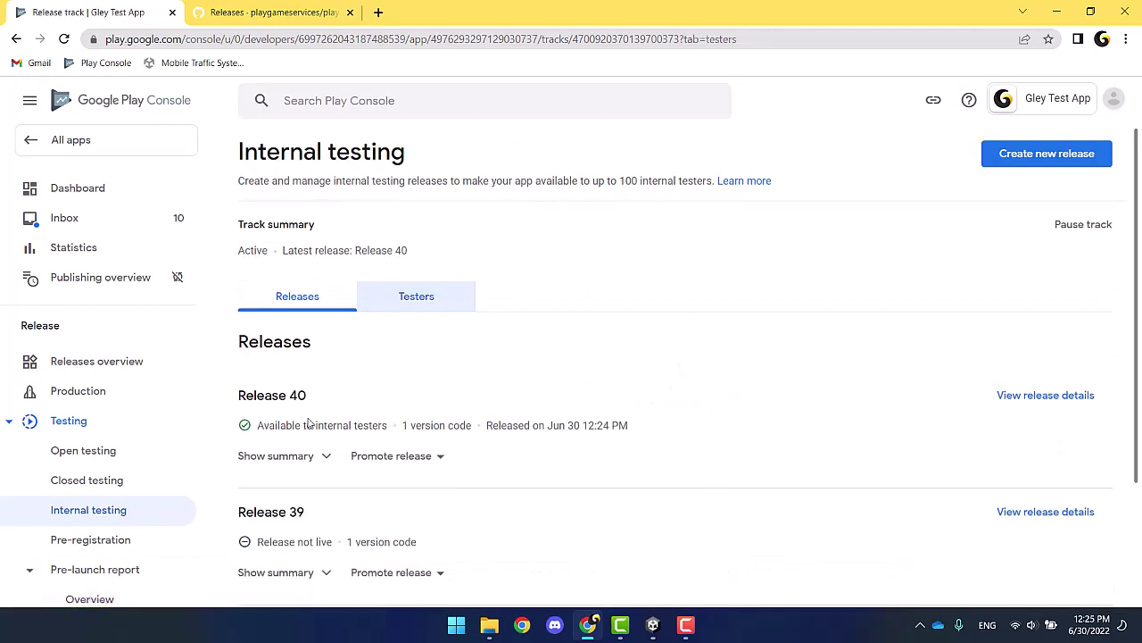
pyautogui.scroll(-10, 300, 429)
# Step: Open the copied tester link in a new tab, accept the internal test invite, and go to the Play listing
pyautogui.click(502, 401)
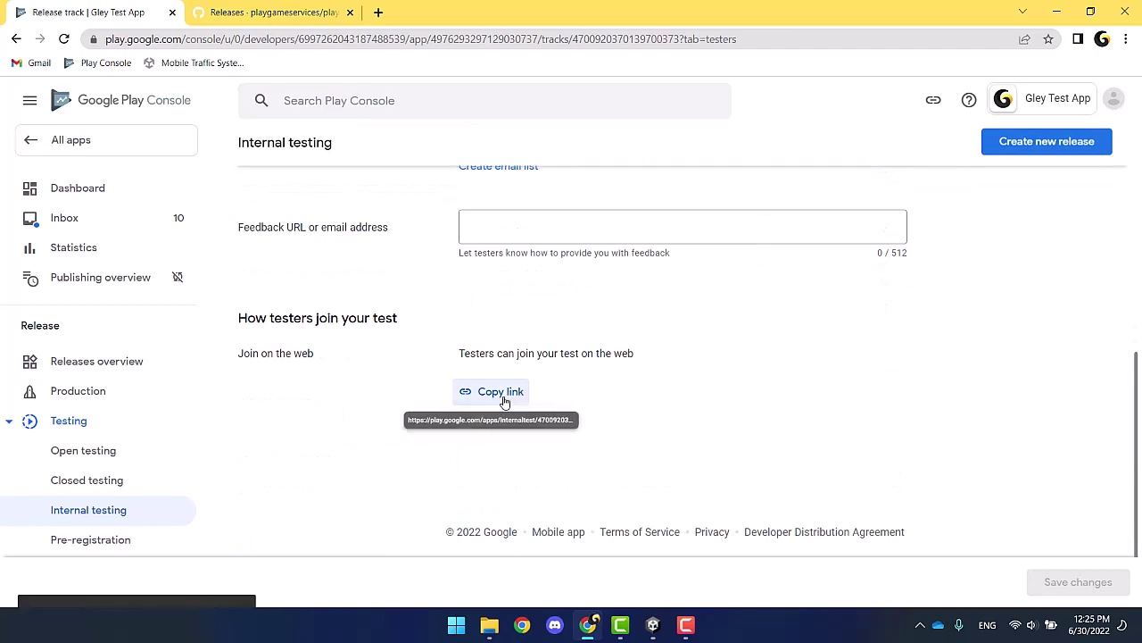
pyautogui.click(378, 12)
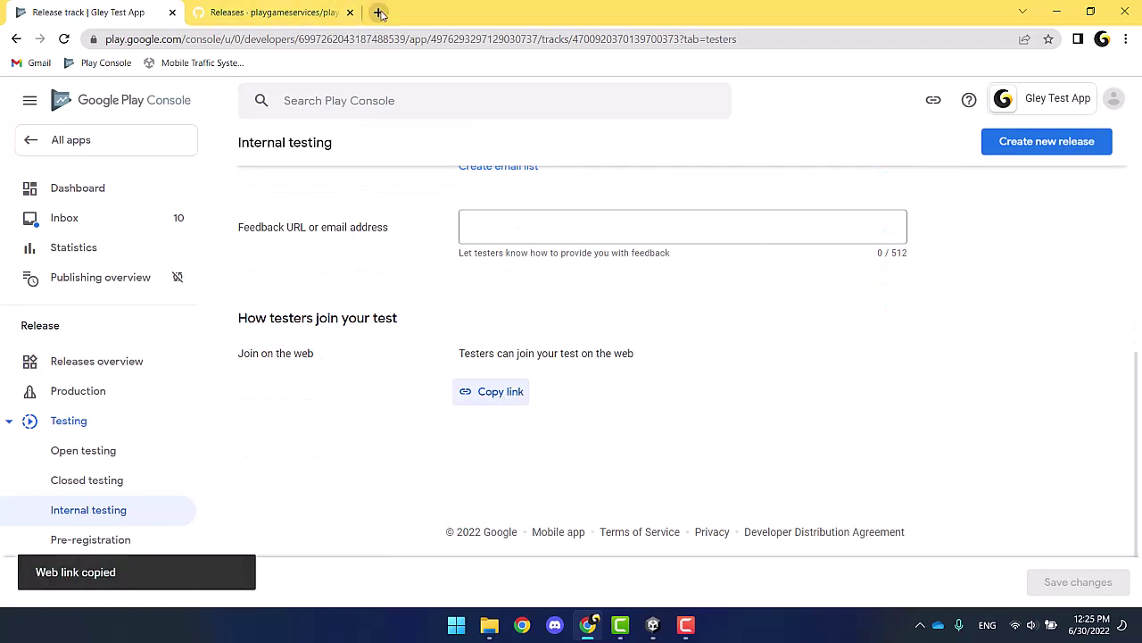
pyautogui.hotkey('ctrl', 'v')
pyautogui.press('Return')
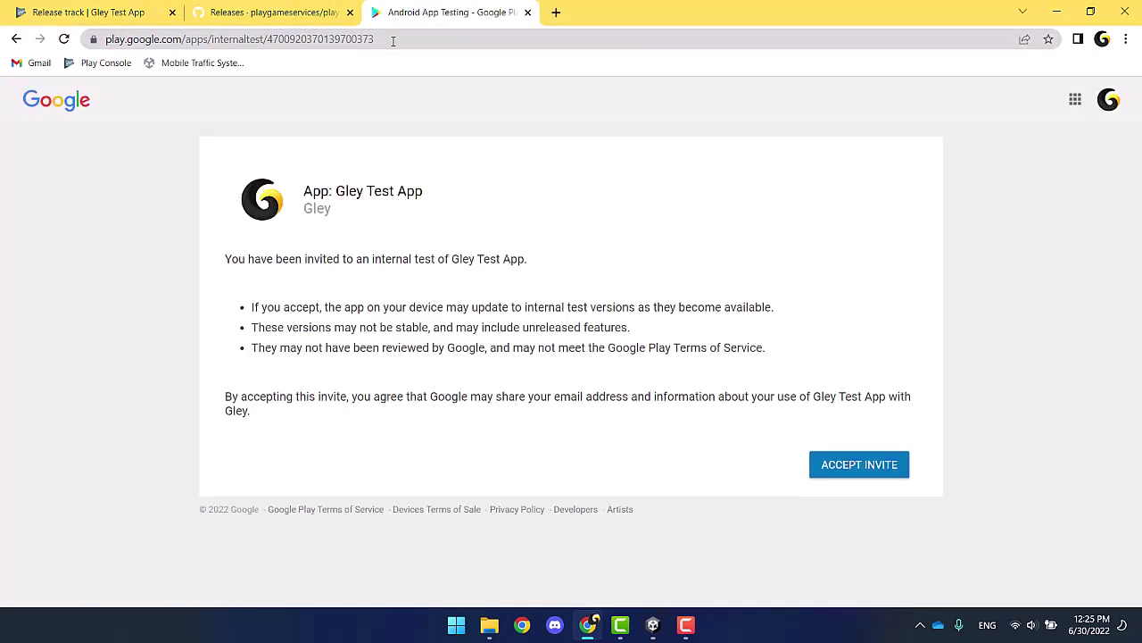
pyautogui.click(873, 477)
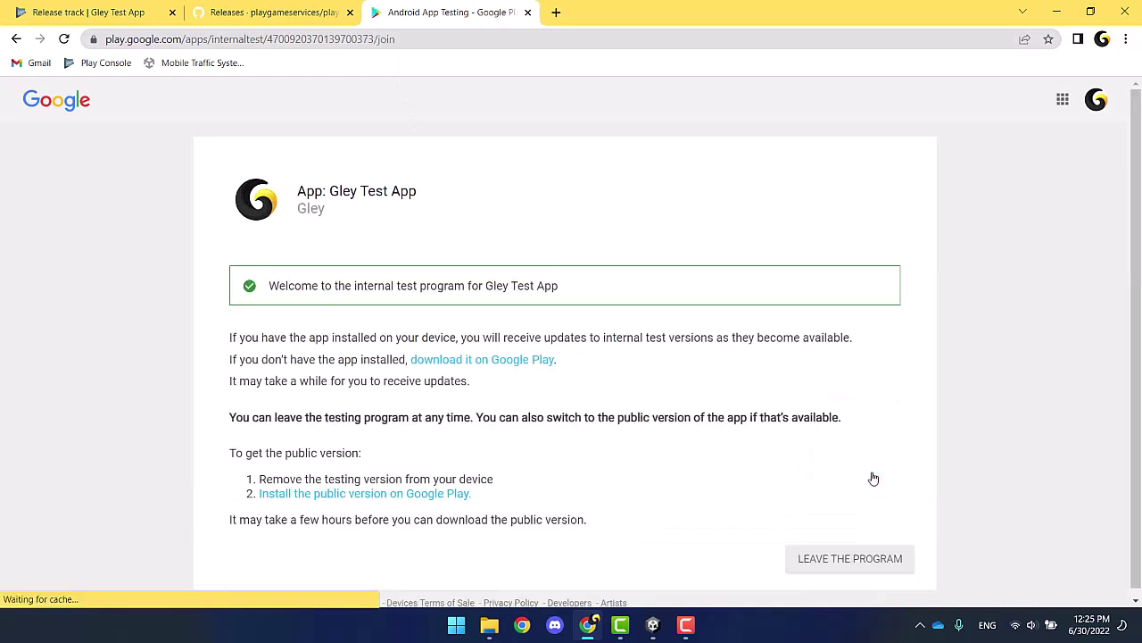
pyautogui.click(532, 361)
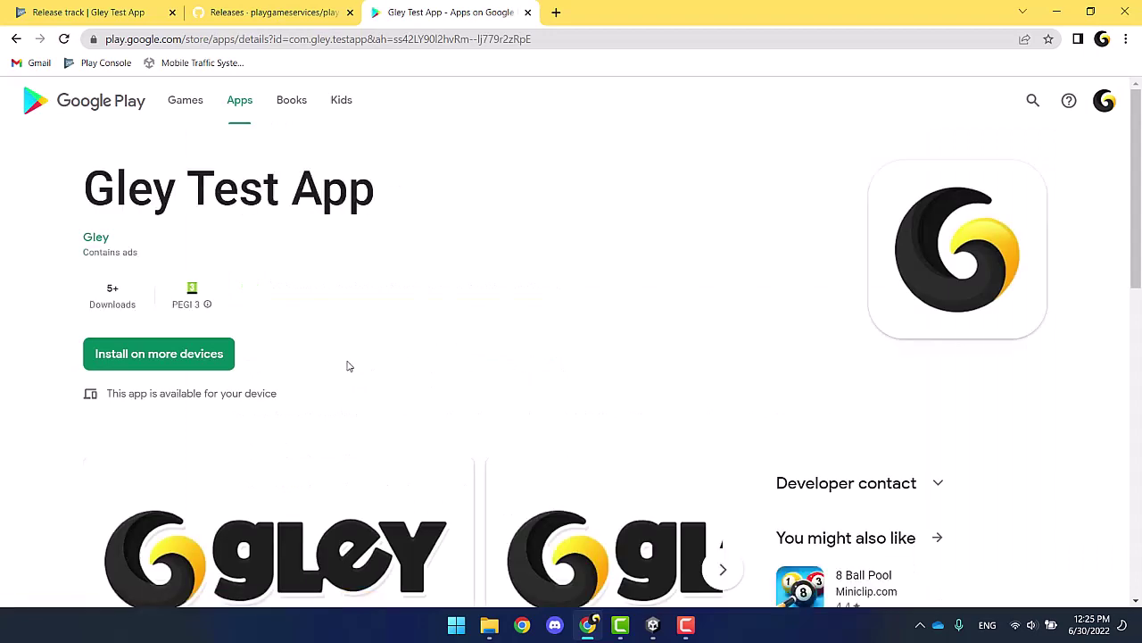
# Step: Install Gley Test App on the Samsung SM-P610, verifying with the account password
pyautogui.click(174, 364)
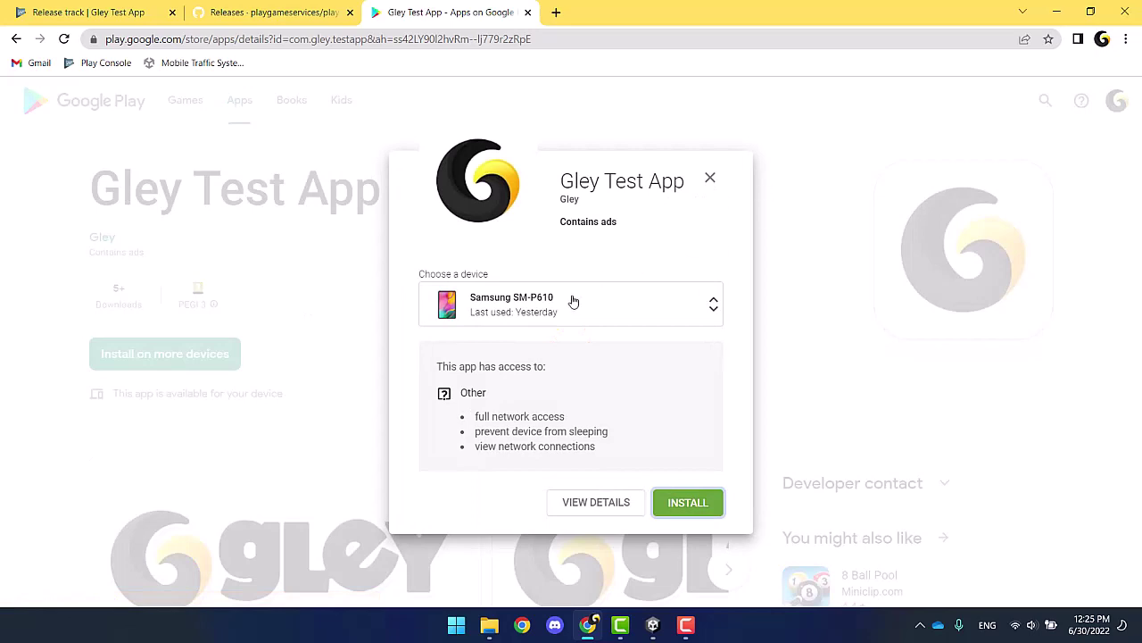
pyautogui.click(688, 502)
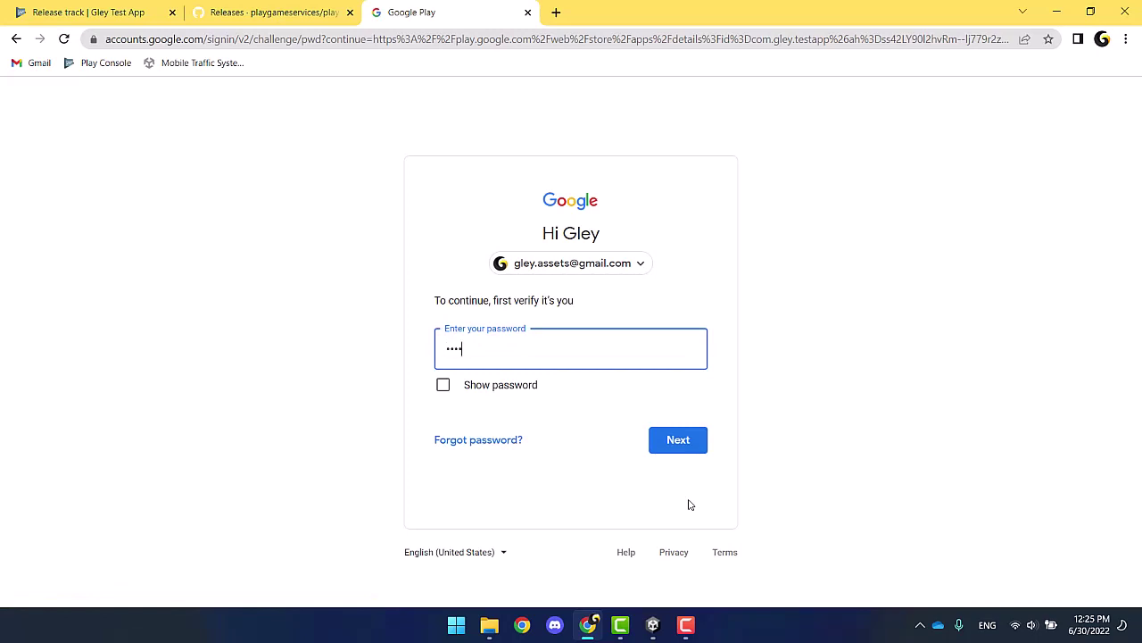
pyautogui.press('Return')
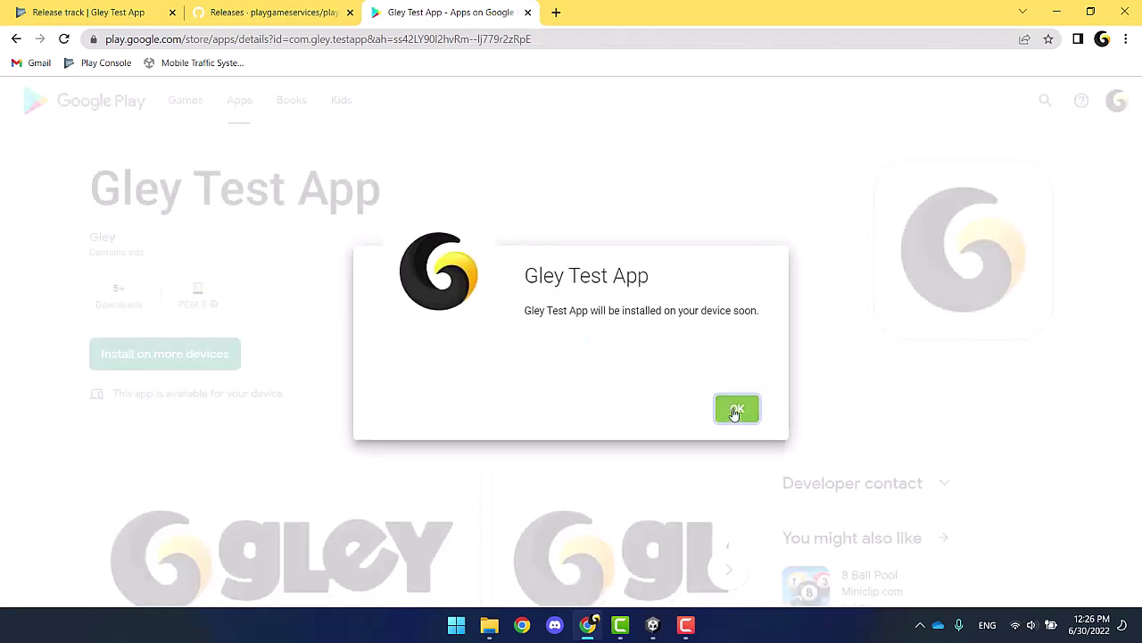
pyautogui.click(735, 409)
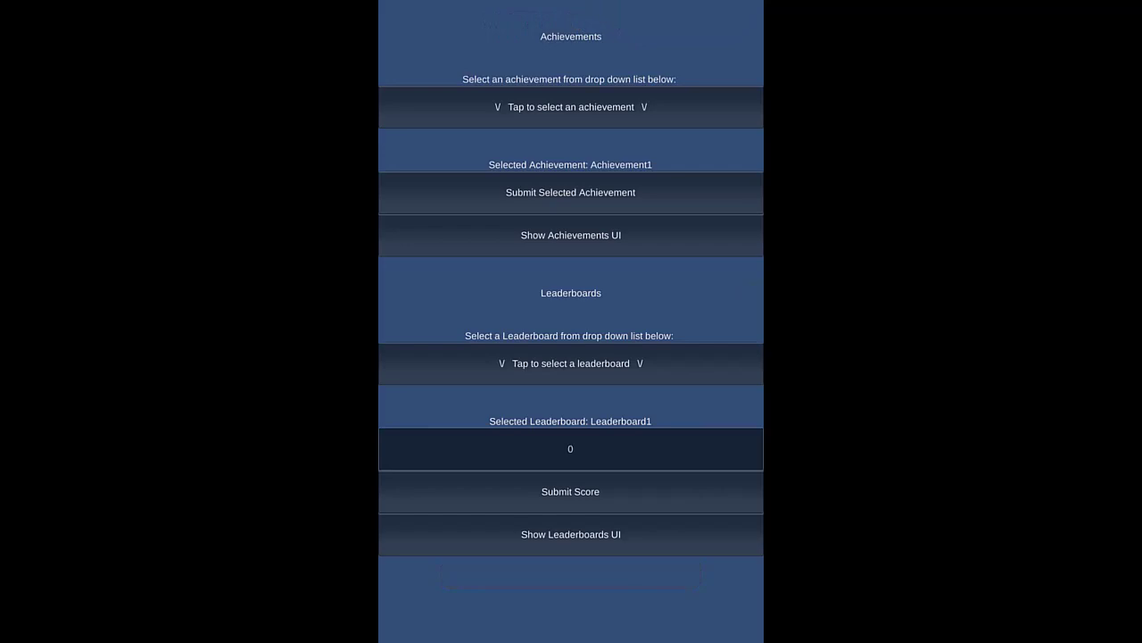
# Step: Keep Achievement1 selected and show the Play Games achievements view
pyautogui.click(655, 108)
pyautogui.click(624, 155)
pyautogui.click(571, 235)
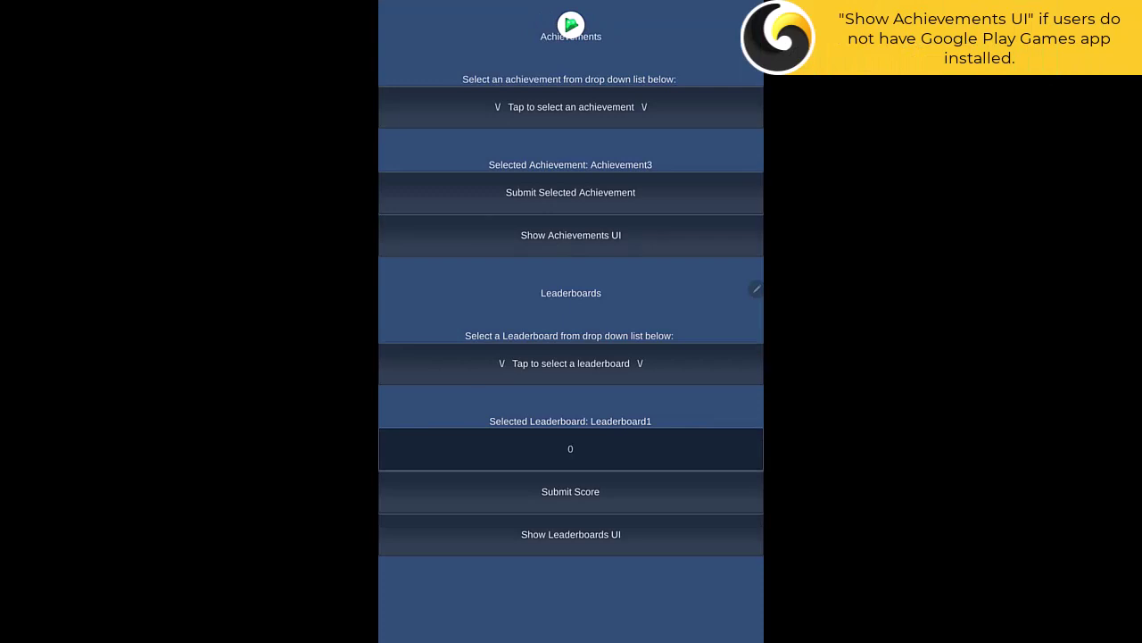
pyautogui.click(571, 235)
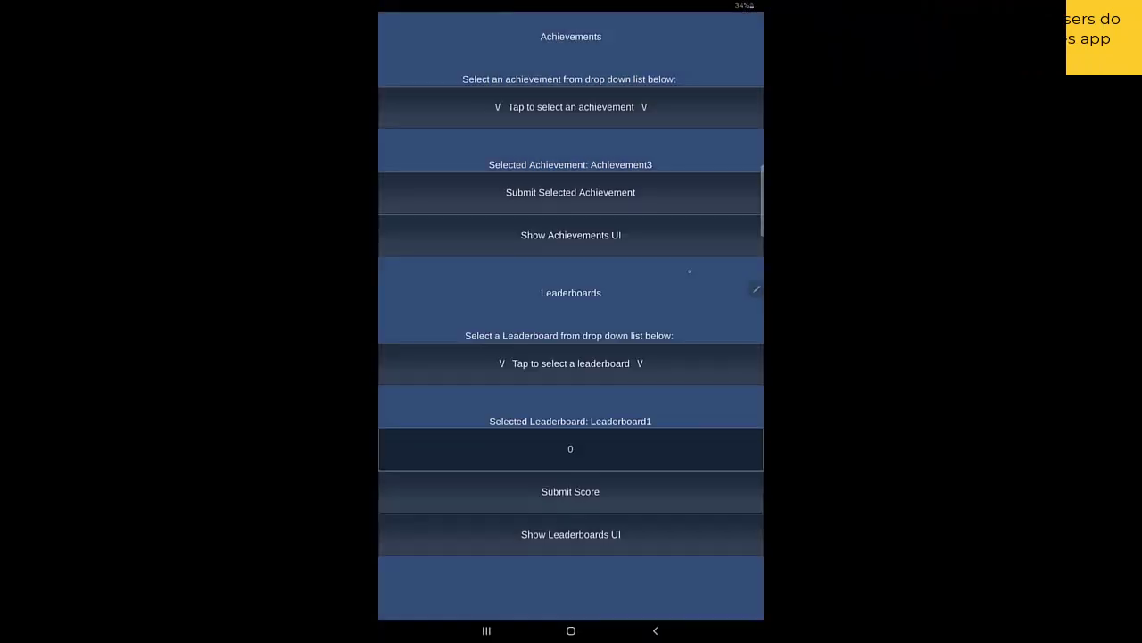
# Step: Select Leaderboard1, enter a score of 100, and open Leaderboard 1's rankings
pyautogui.click(571, 363)
pyautogui.click(571, 408)
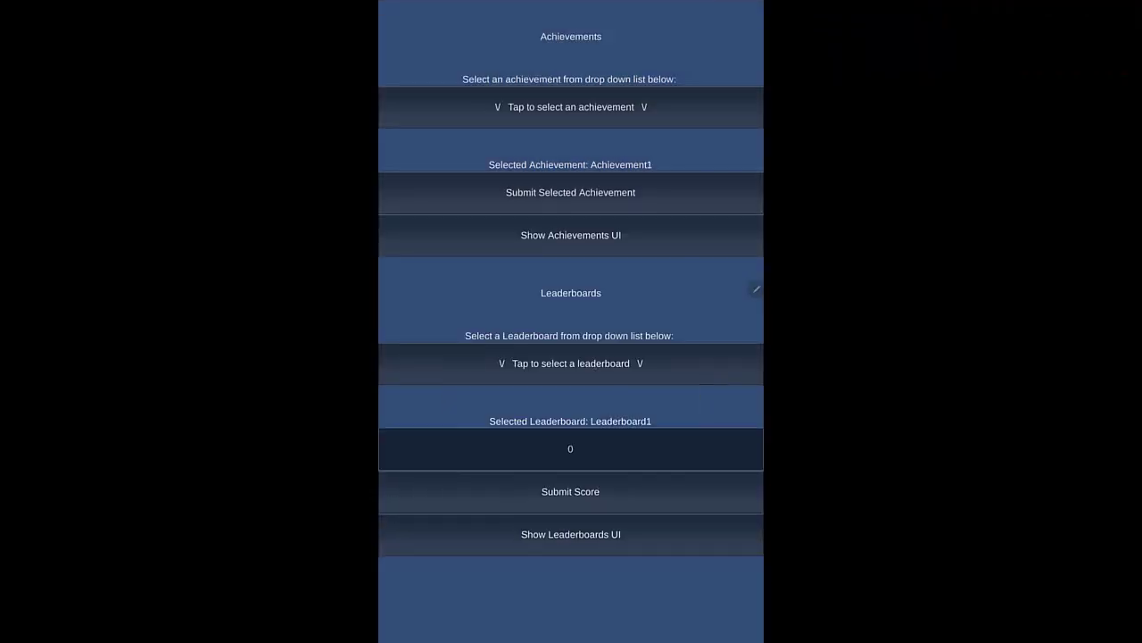
pyautogui.click(571, 534)
pyautogui.click(571, 448)
pyautogui.write('100')
pyautogui.press('Return')
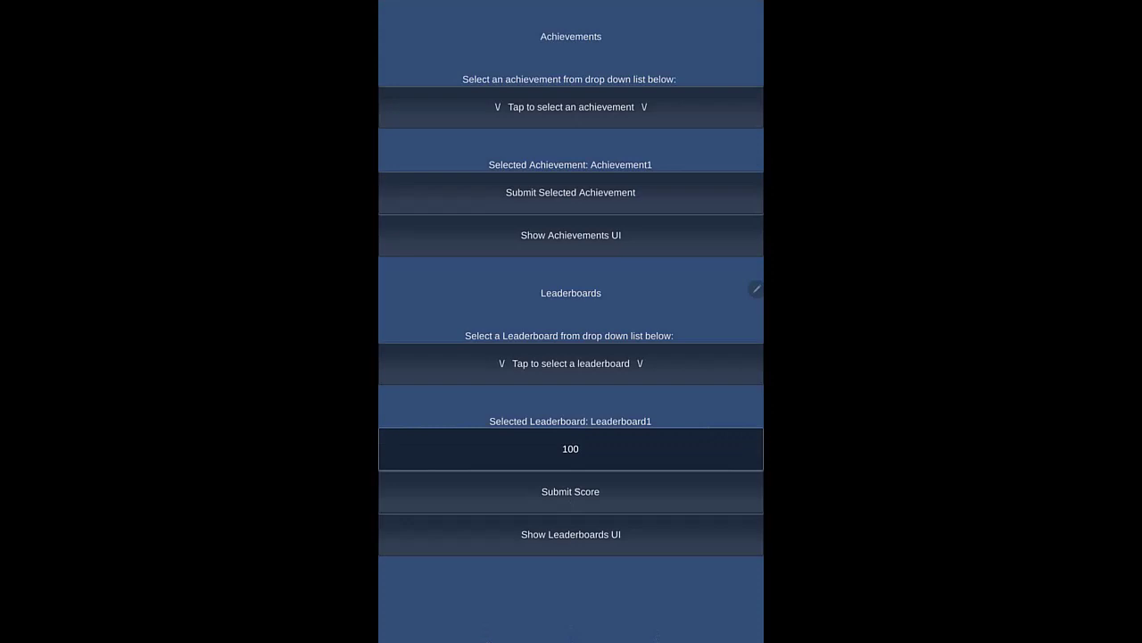
pyautogui.click(558, 533)
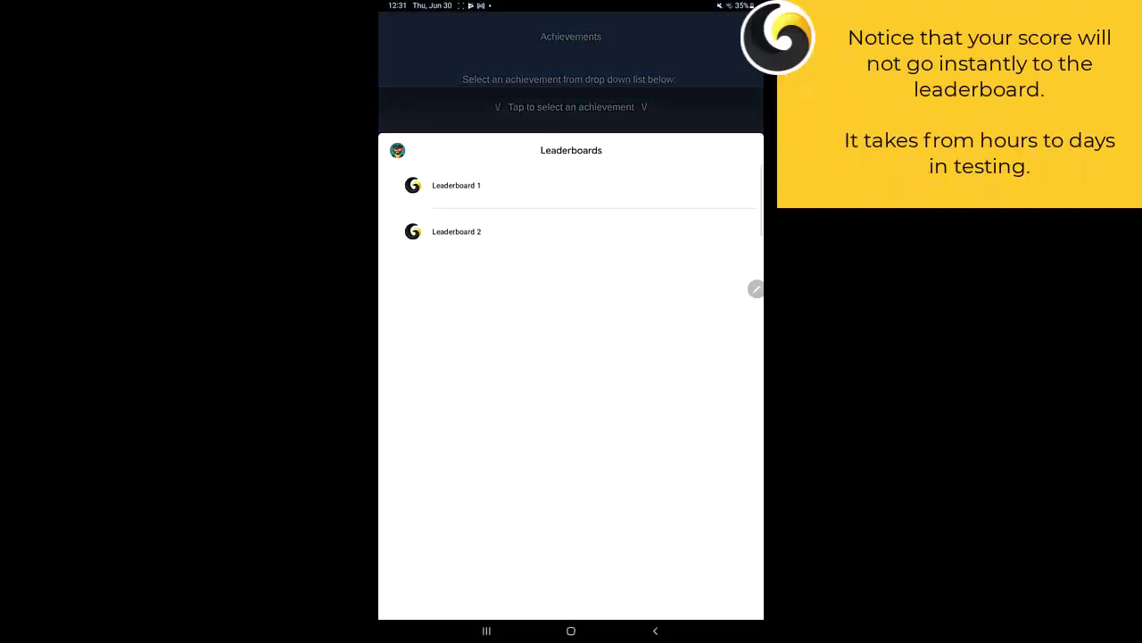
pyautogui.click(456, 184)
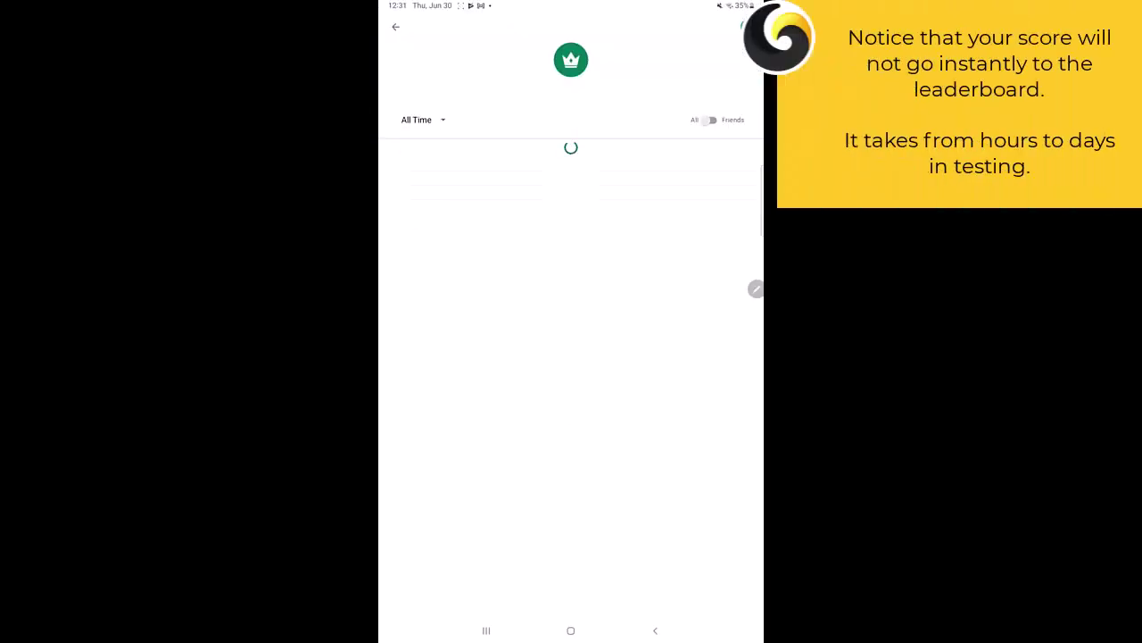